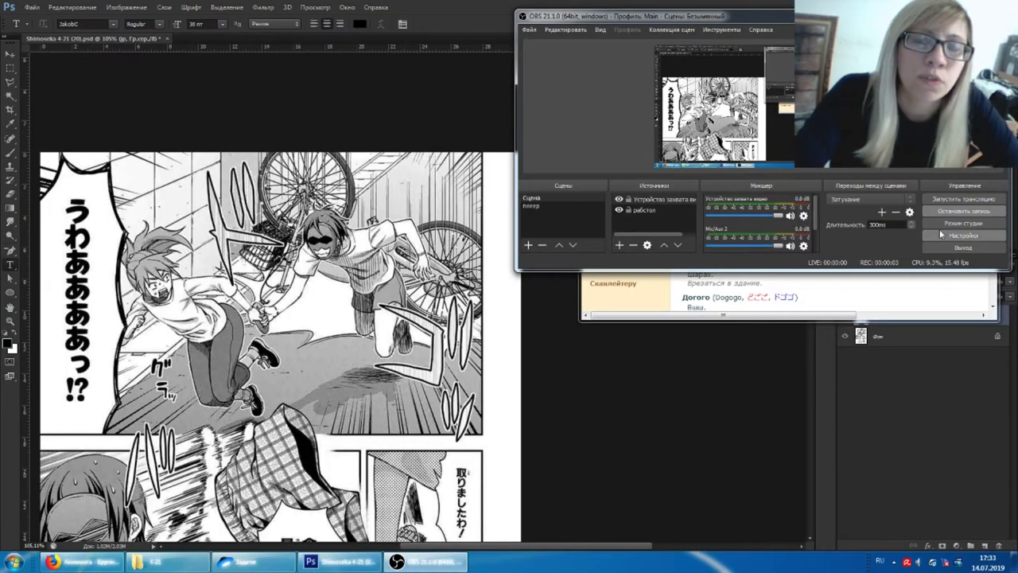
Bring the manga page document with its Japanese sound effects to the front
click(973, 405)
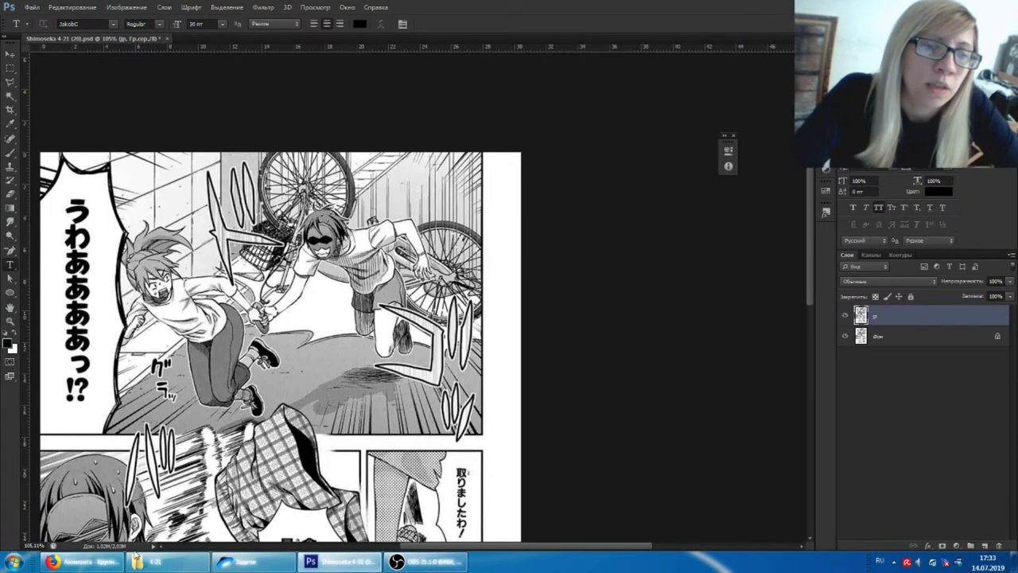
click(84, 562)
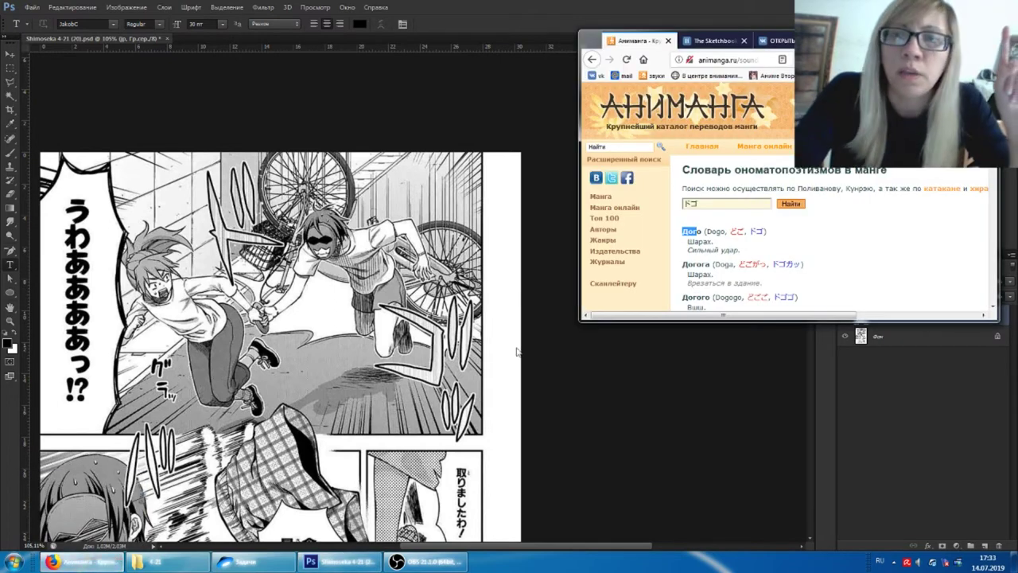
click(869, 241)
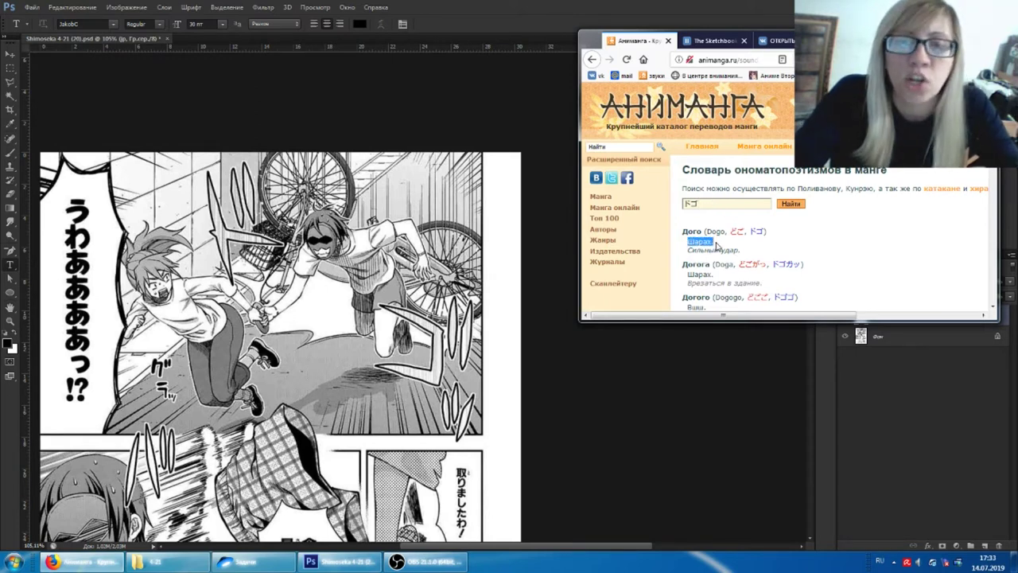
click(579, 345)
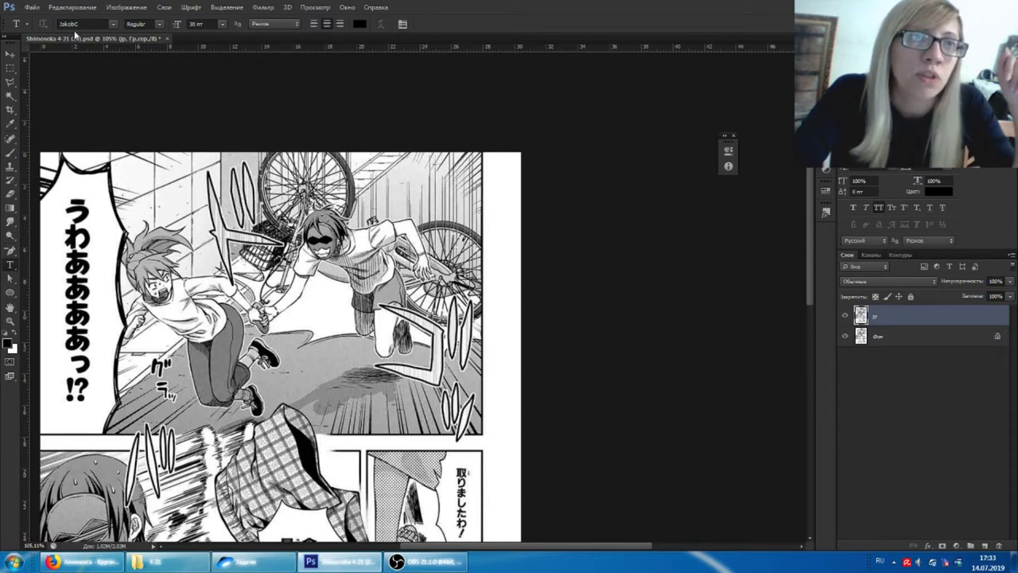
click(310, 381)
Type ША as a new sound-effect text layer over the upper middle of the panel
text(ША)
key(BackSpace)
key(BackSpace)
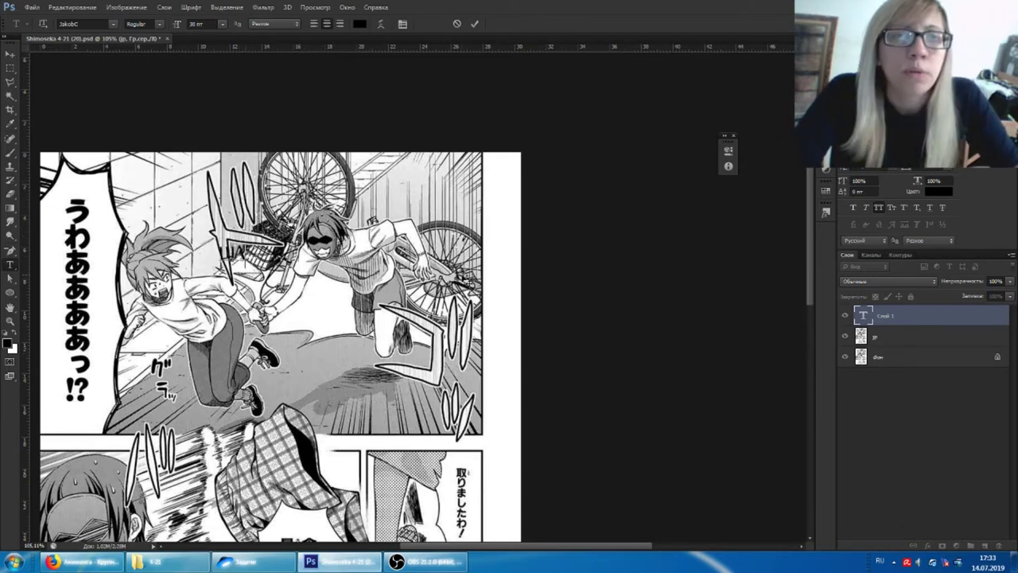
click(908, 317)
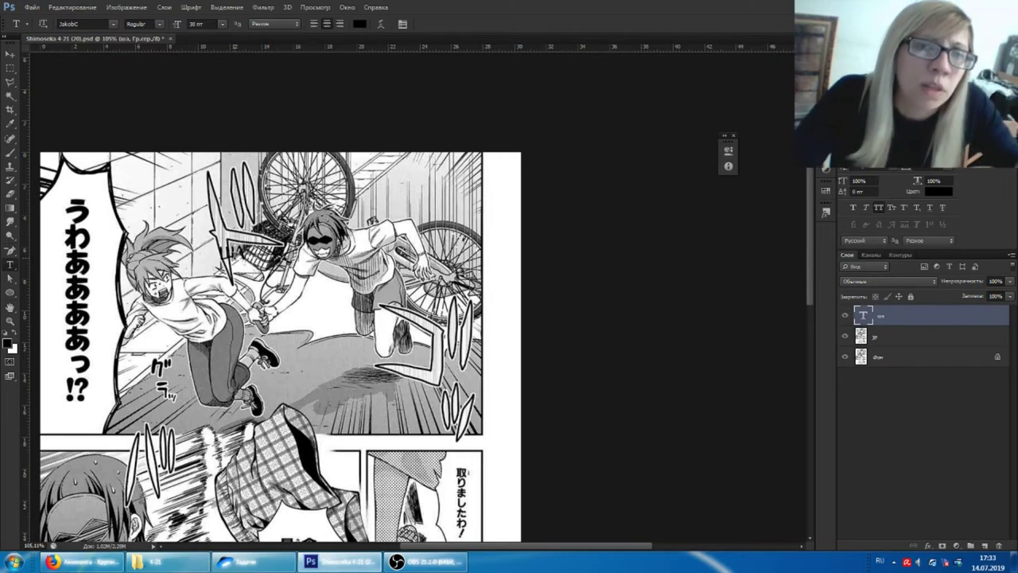
key(Return)
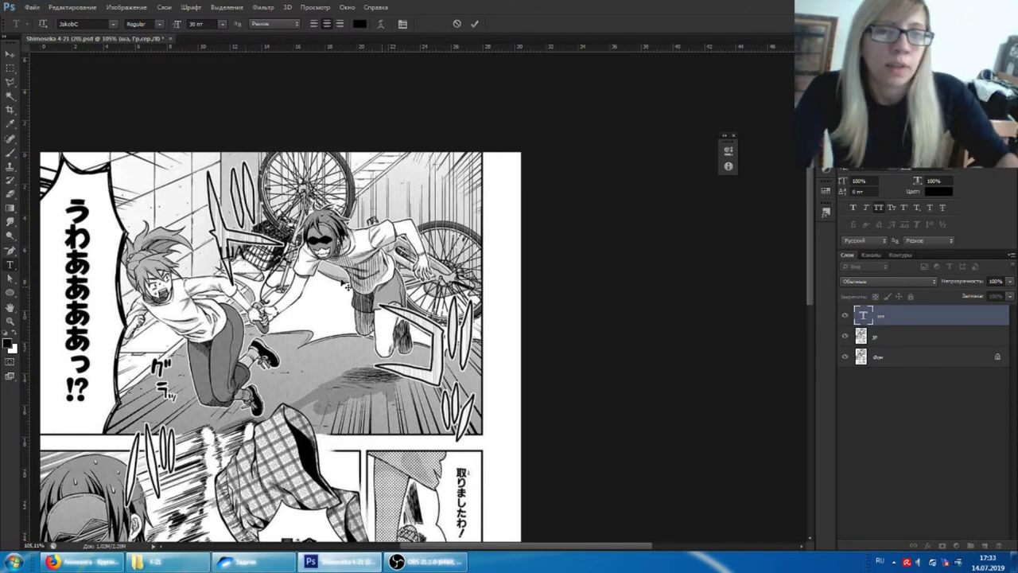
click(732, 302)
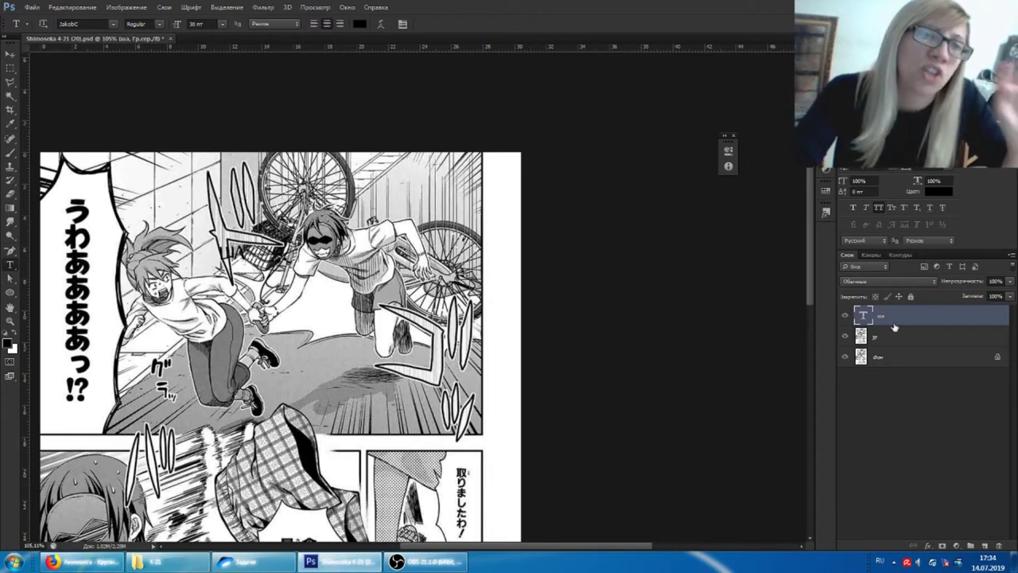
Scale the ША text up to a large size and bring up its Layer Style
scroll(279, 346, up, 2)
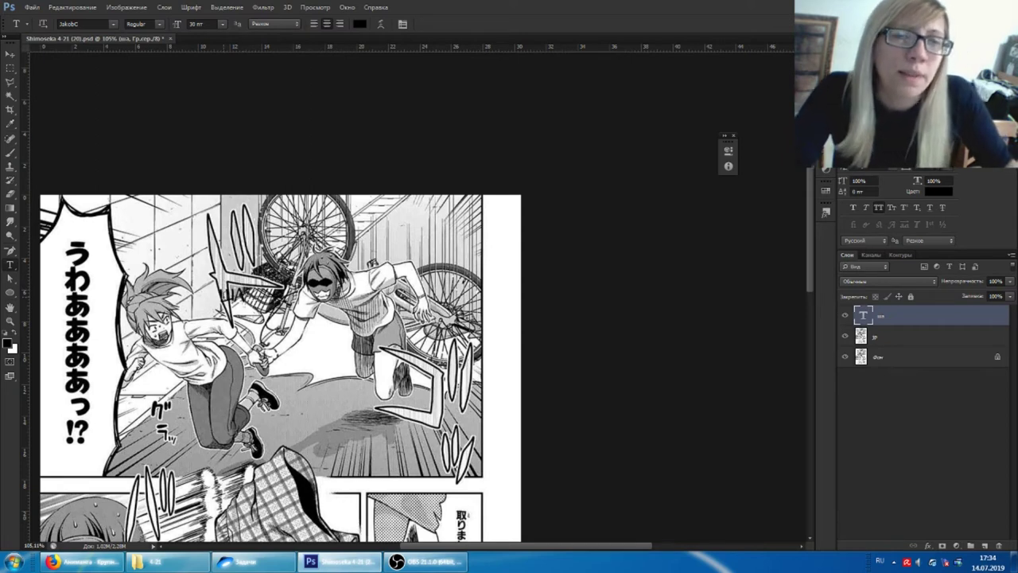
click(218, 300)
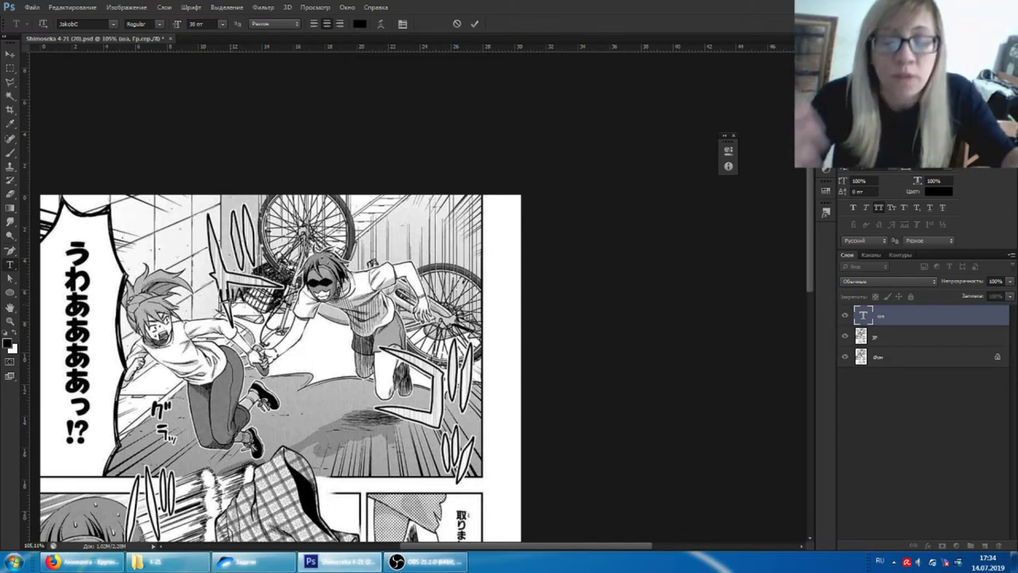
mouse_move(238, 291)
mouse_down()
mouse_move(252, 232)
mouse_move(291, 201)
mouse_up()
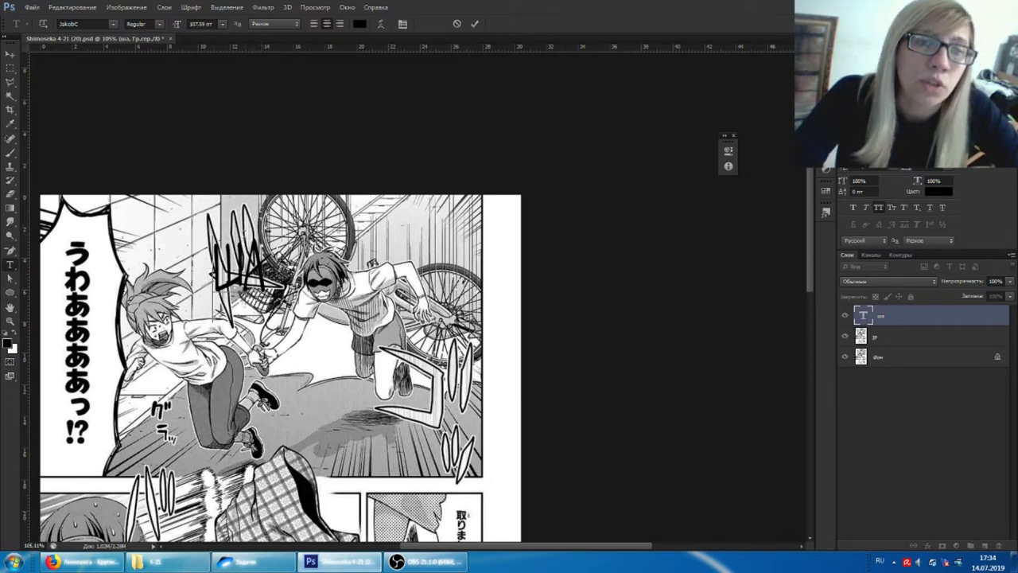
double_click(934, 318)
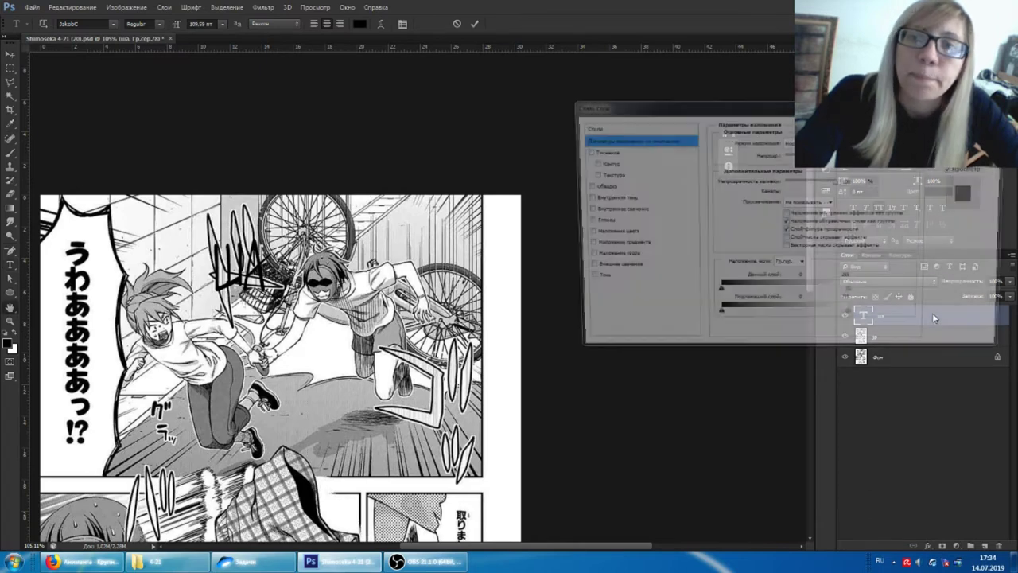
Give the ША text a Stroke, an Outer Glow and a horizontal-lines Pattern Overlay
click(597, 187)
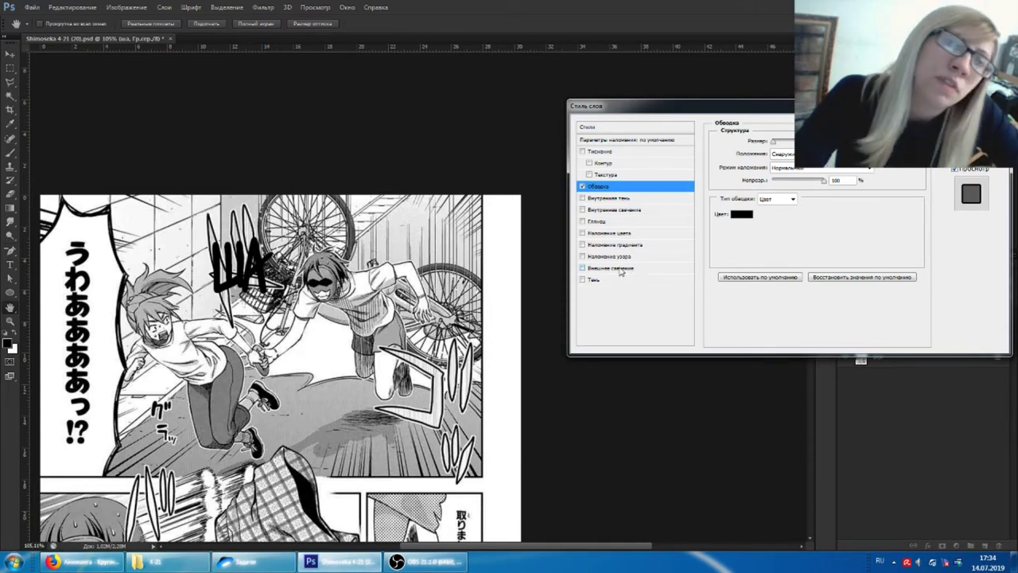
click(620, 269)
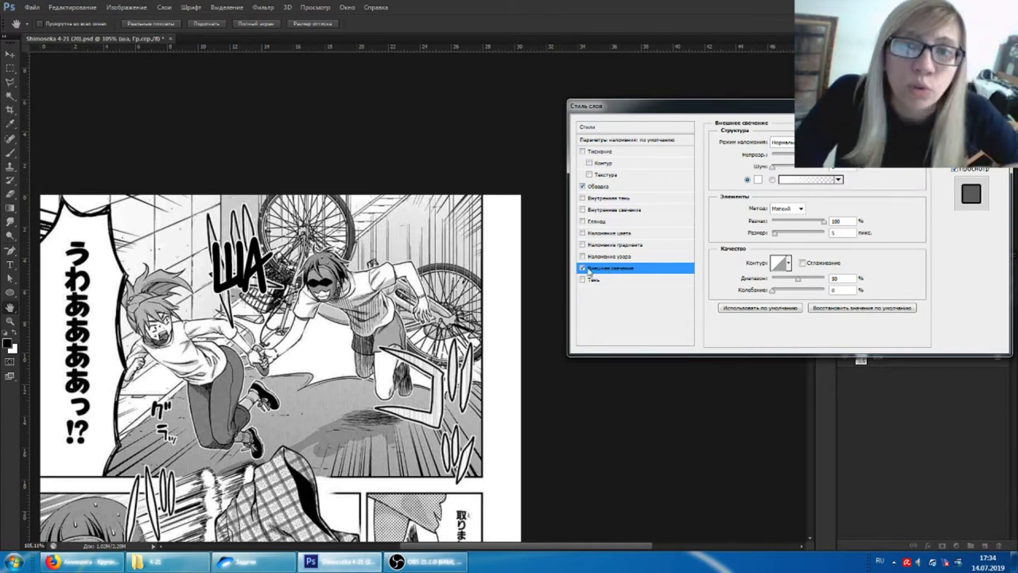
click(612, 258)
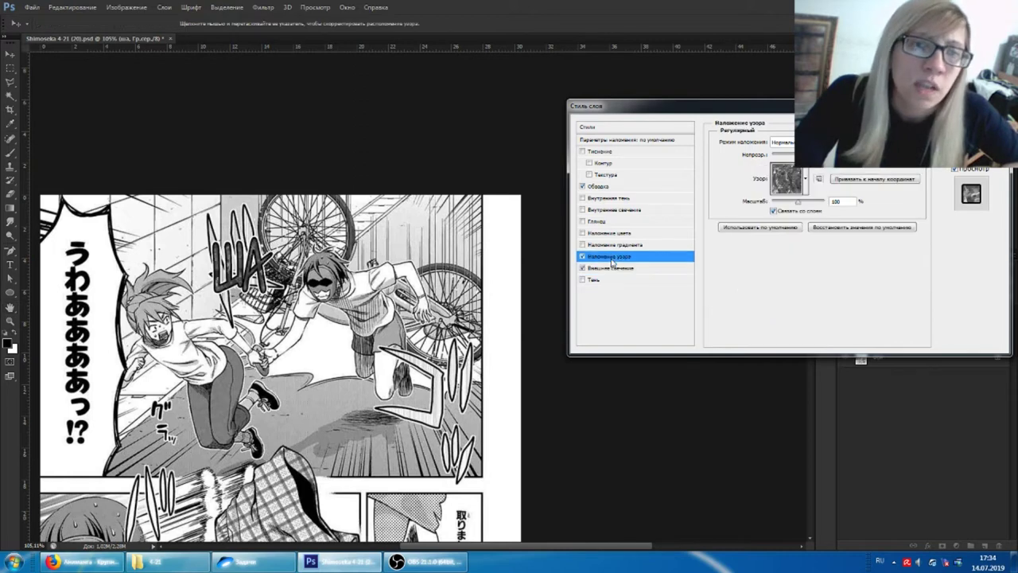
click(799, 184)
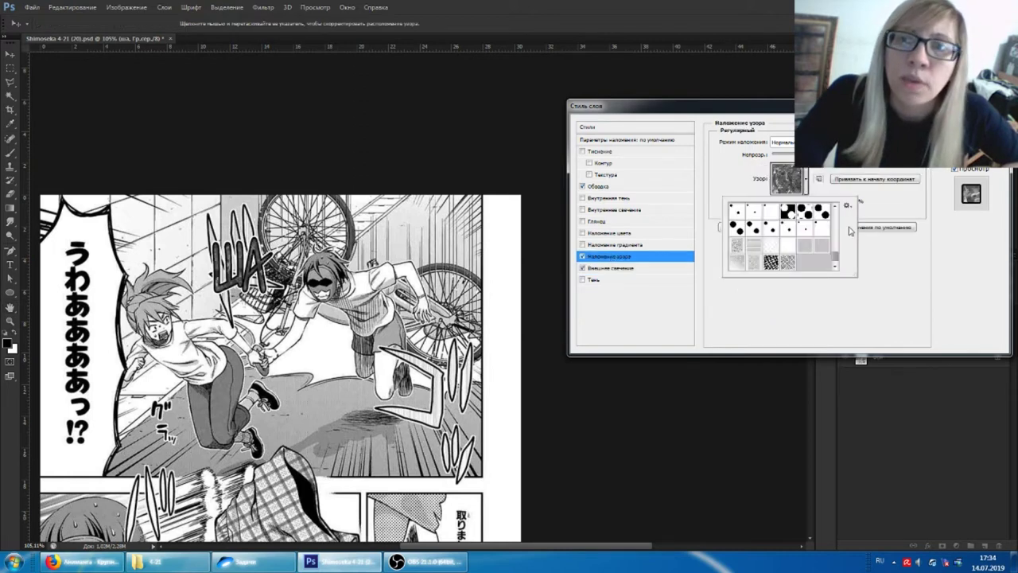
click(755, 246)
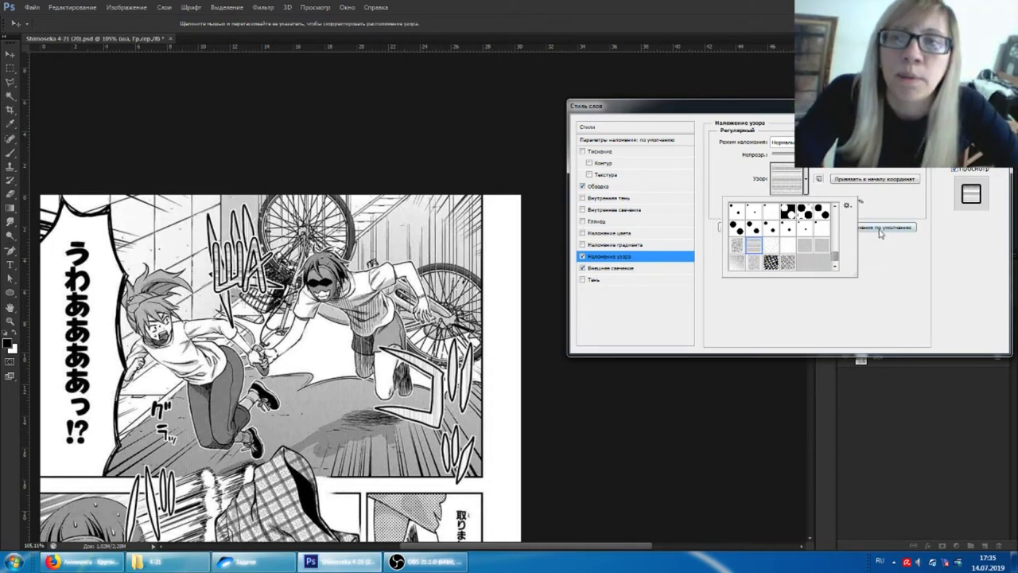
click(831, 266)
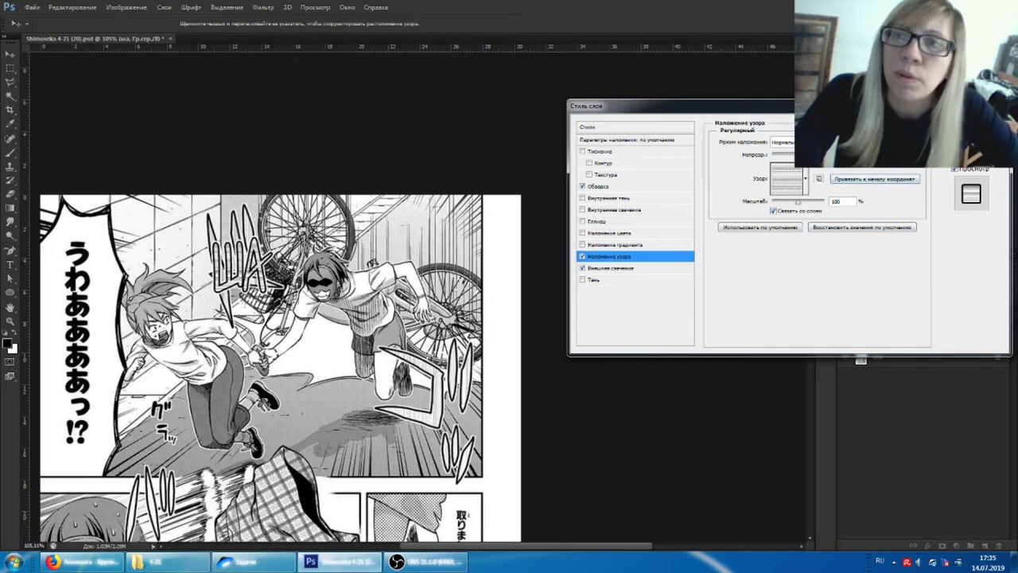
key(Return)
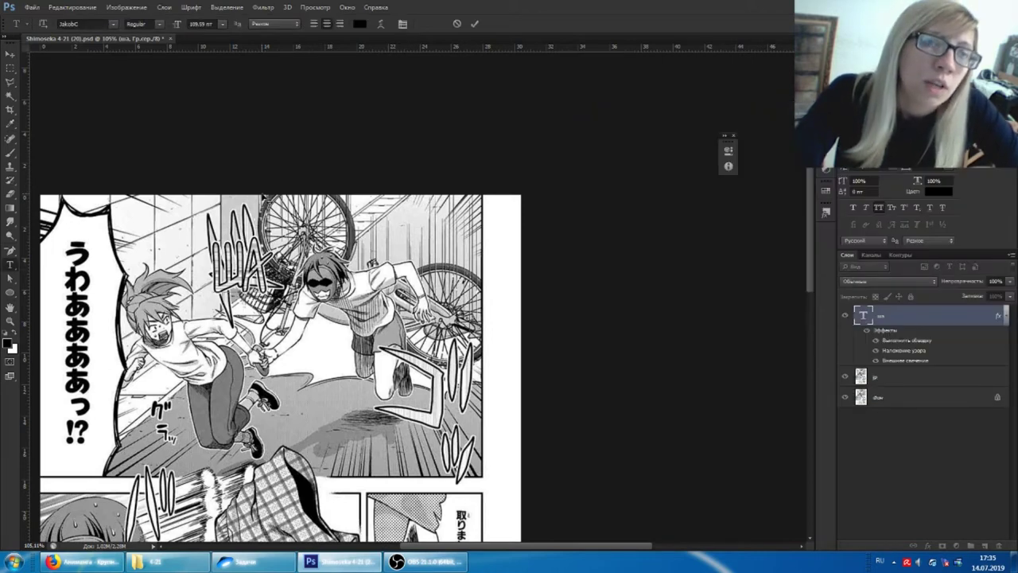
Move the ША text lower and select a patch of jp artwork near the bicycle
drag(758, 251, 766, 373)
click(913, 315)
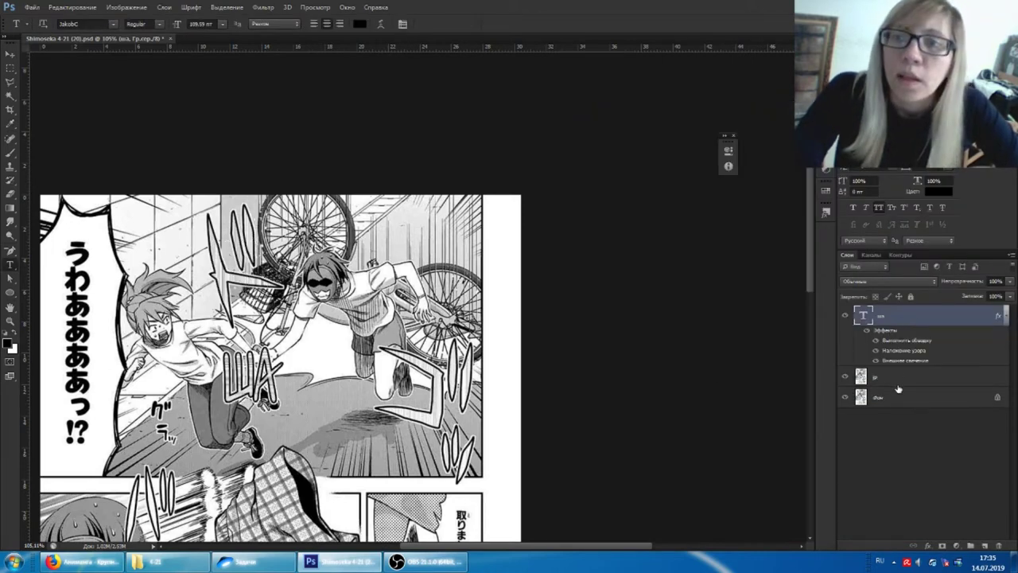
click(881, 378)
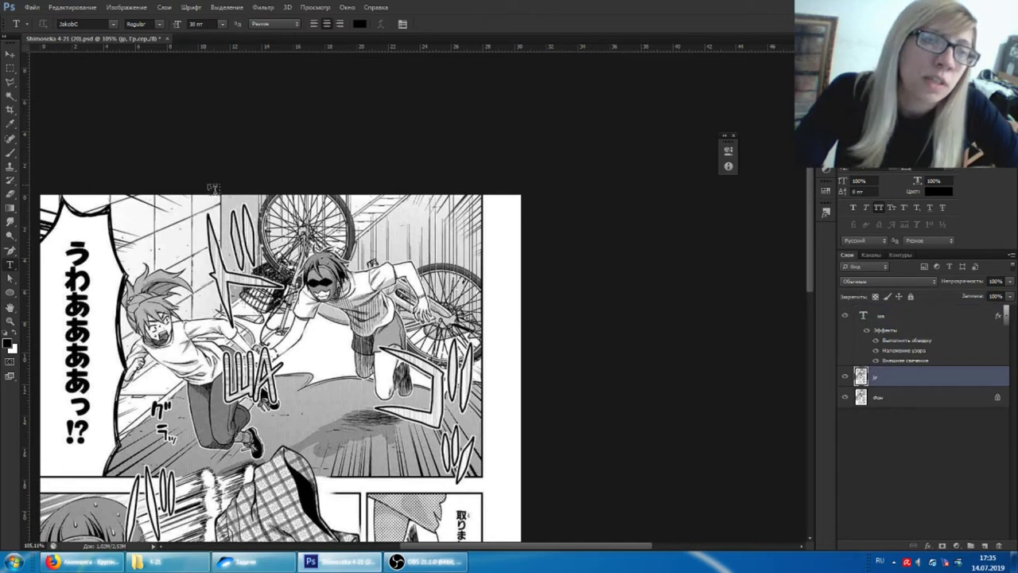
click(11, 68)
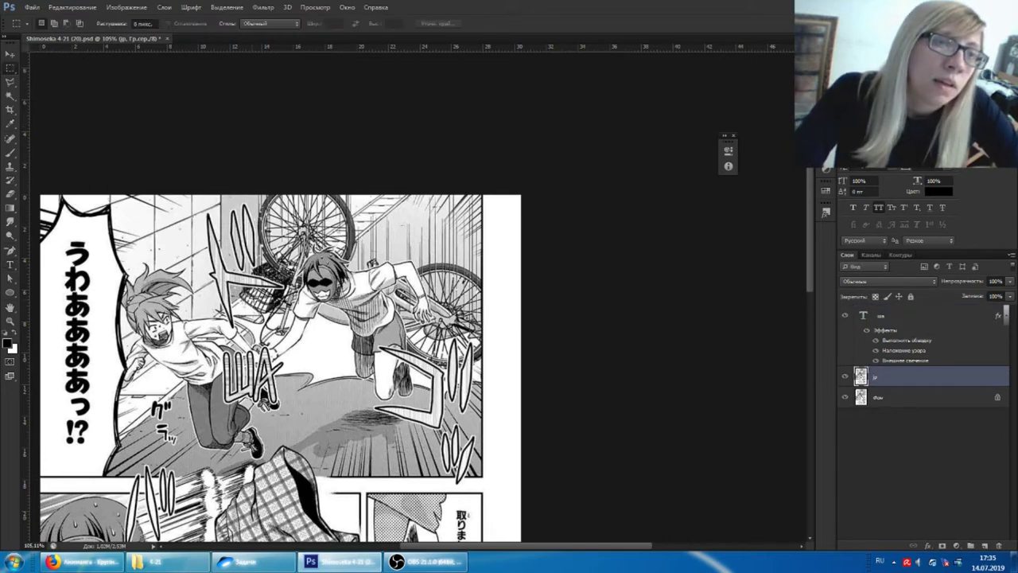
drag(207, 326, 288, 205)
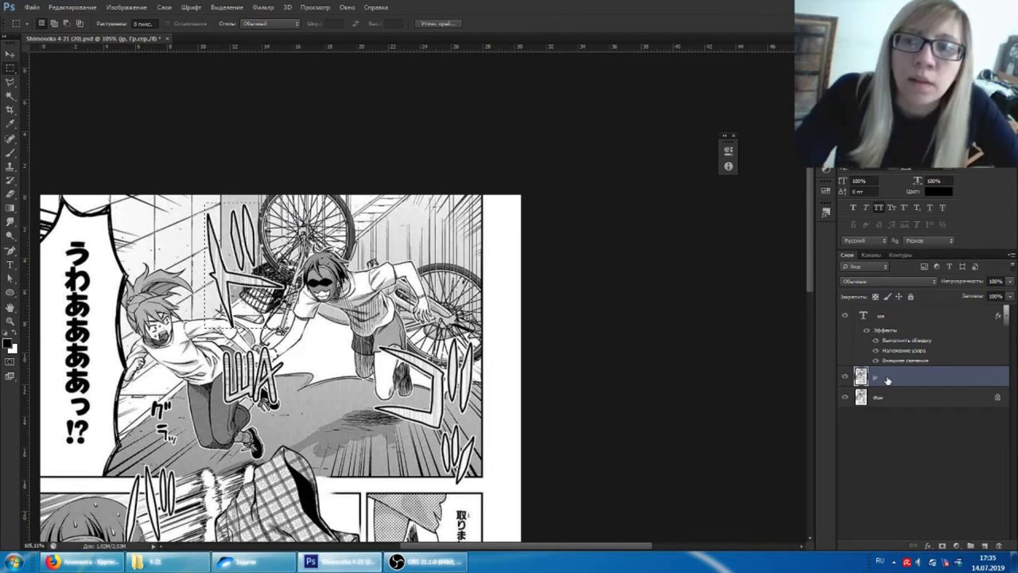
Paste the copied patch into a new 148x226 document
click(32, 7)
click(47, 19)
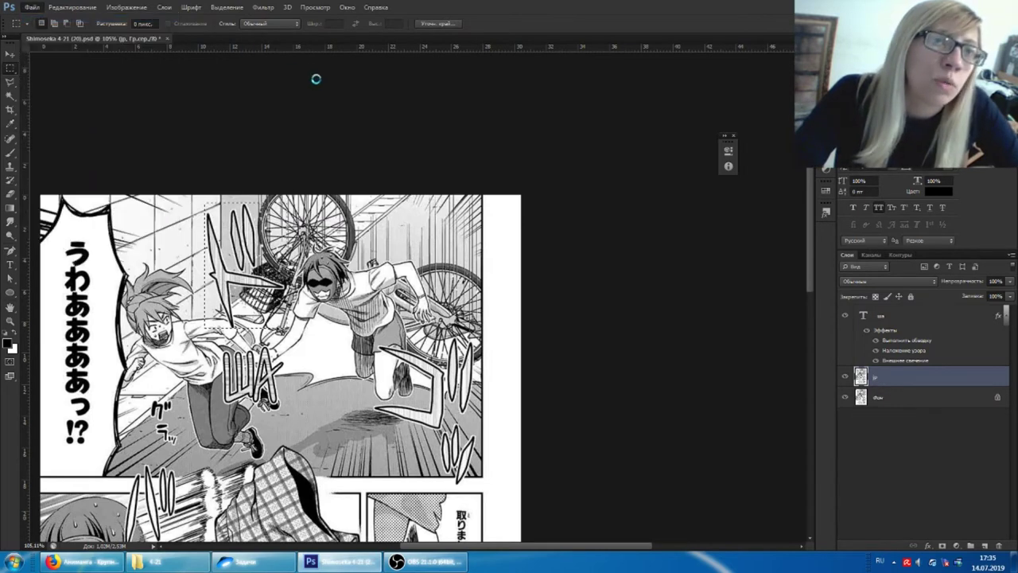
key(Return)
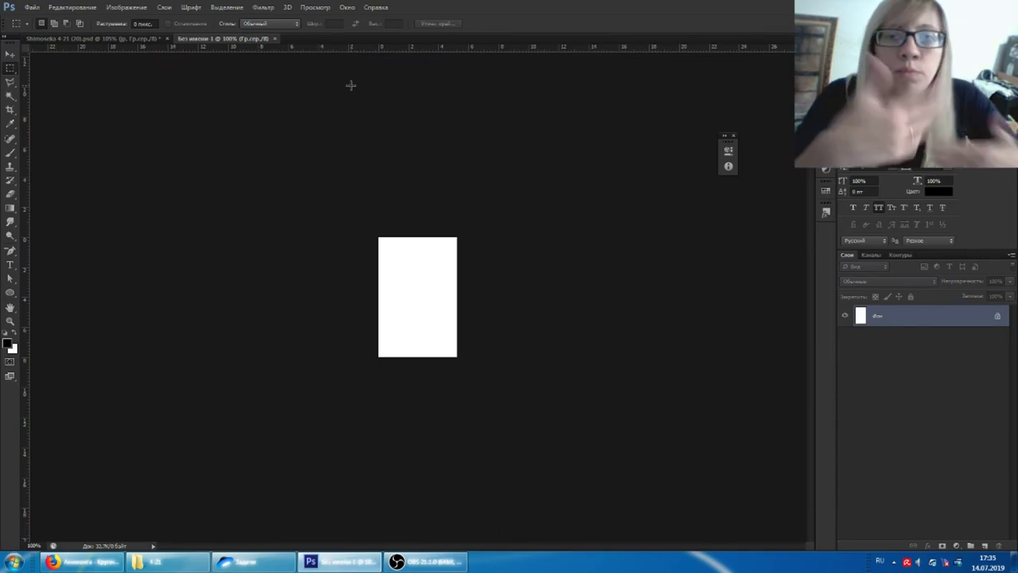
key(ctrl+v)
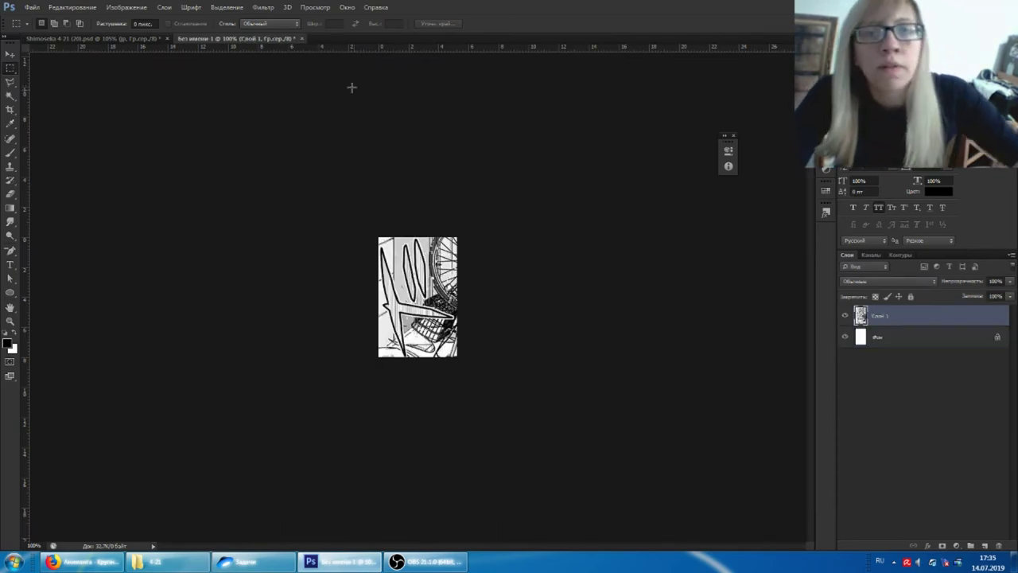
scroll(415, 317, up, 3)
Clone Stamp stripes over the dark diagonal and left-side linework in the untitled image
scroll(415, 316, up, 2)
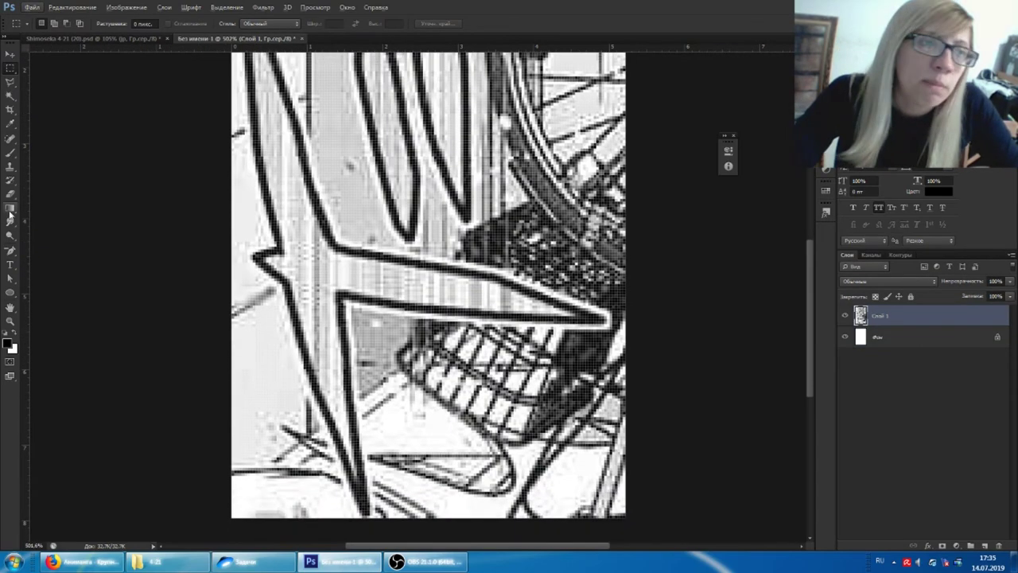
click(9, 167)
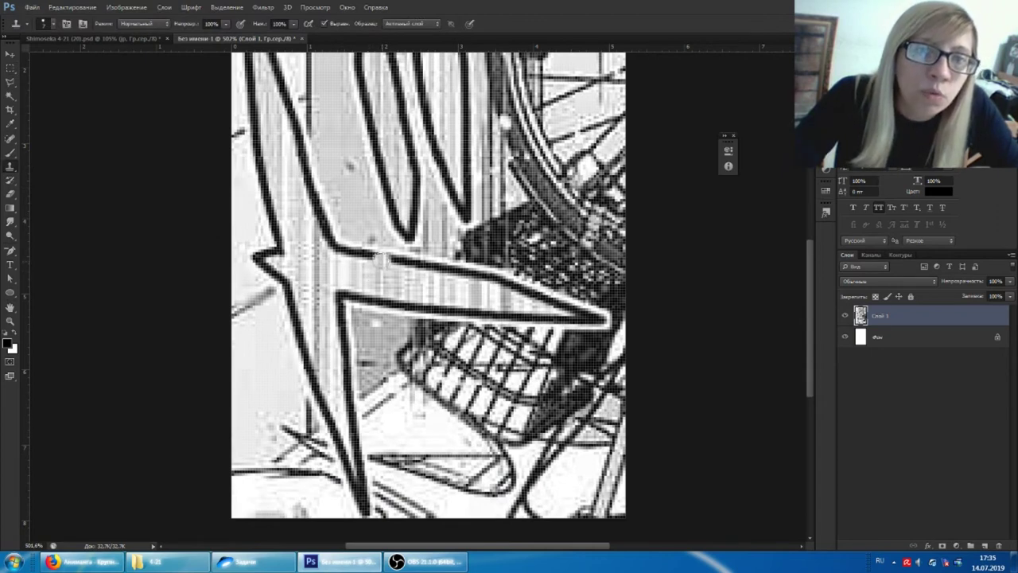
mouse_move(377, 256)
mouse_down()
mouse_move(248, 229)
mouse_move(468, 260)
mouse_up()
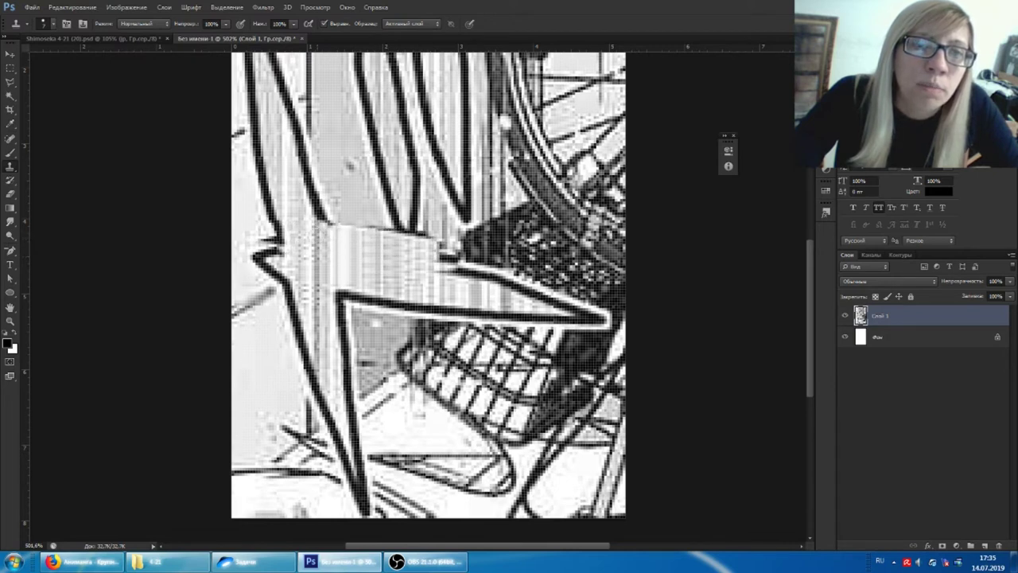
mouse_move(468, 259)
mouse_down()
mouse_move(549, 301)
mouse_move(322, 219)
mouse_move(310, 112)
mouse_up()
scroll(306, 120, up, 3)
drag(303, 242, 296, 87)
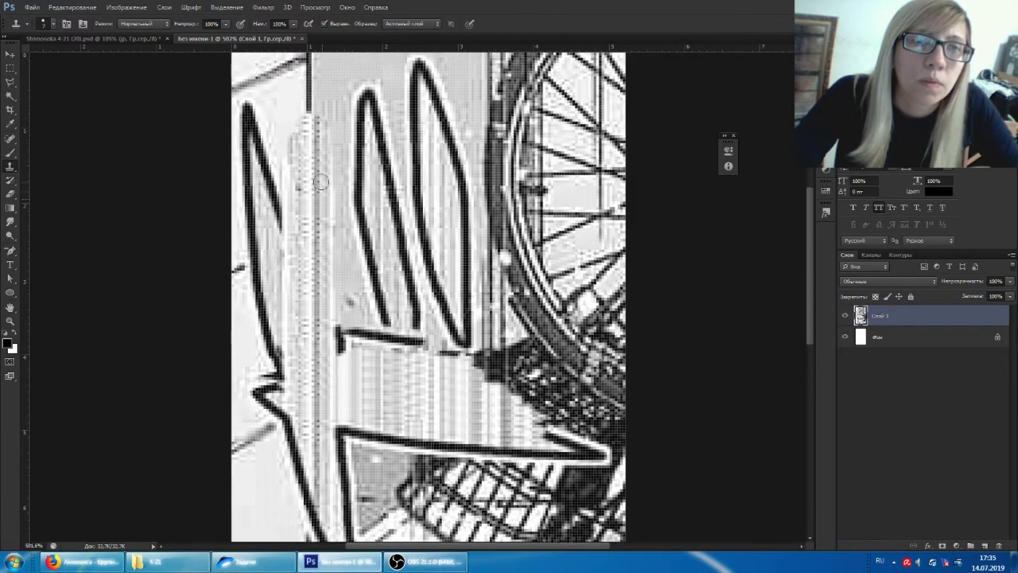
scroll(291, 159, up, 2)
drag(280, 279, 262, 102)
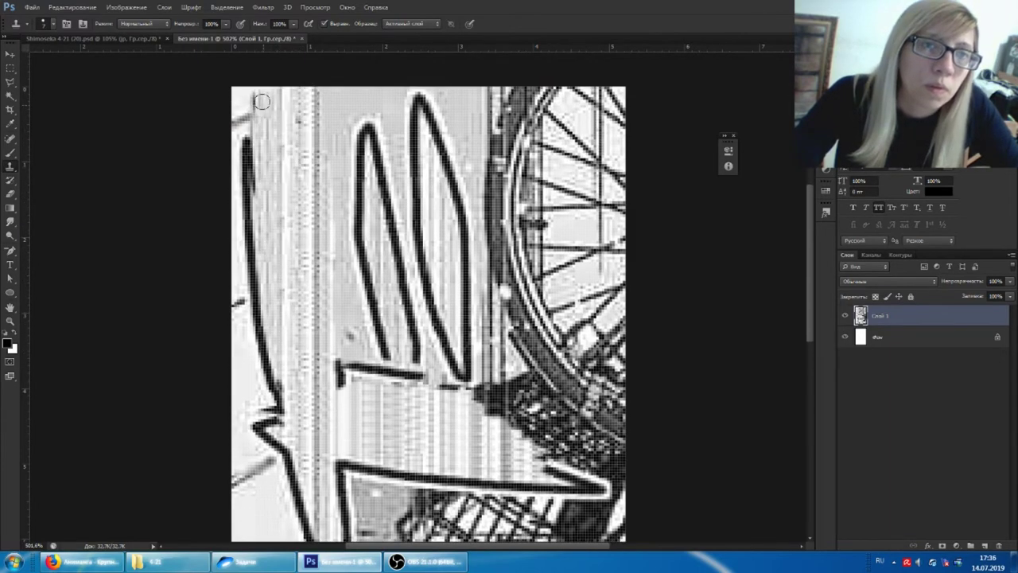
scroll(262, 103, down, 2)
mouse_move(275, 350)
mouse_down()
mouse_move(263, 255)
mouse_move(274, 437)
mouse_up()
scroll(302, 247, down, 5)
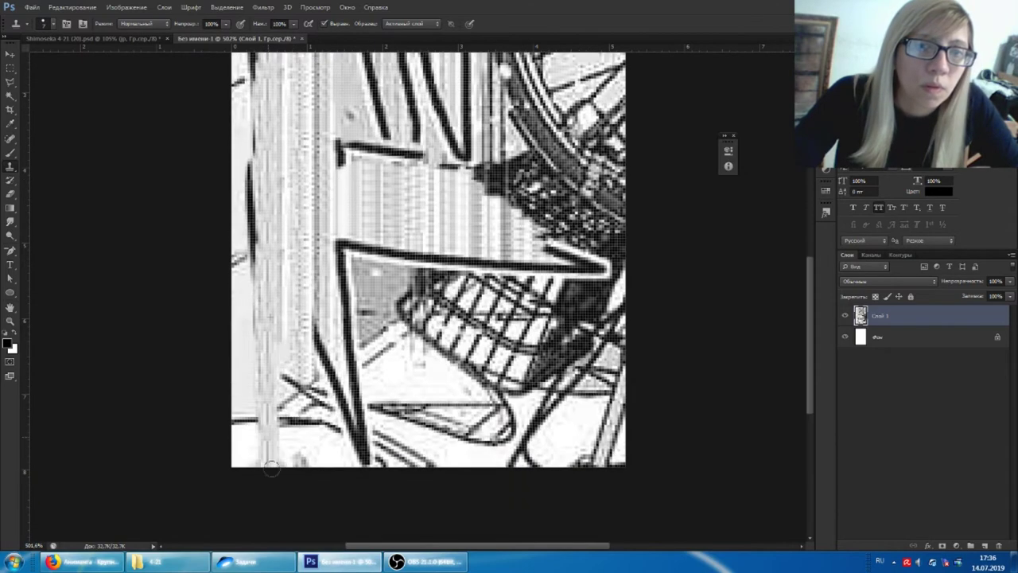
drag(274, 350, 332, 432)
Clone stripes over the bar, cart and wheel edge, then mark the clean area to crop
mouse_move(332, 253)
mouse_down()
mouse_move(421, 271)
mouse_move(334, 350)
mouse_move(334, 437)
mouse_up()
mouse_move(374, 342)
mouse_down()
mouse_move(503, 307)
mouse_move(373, 398)
mouse_move(477, 334)
mouse_move(432, 402)
mouse_up()
scroll(435, 408, down, 2)
scroll(436, 407, up, 2)
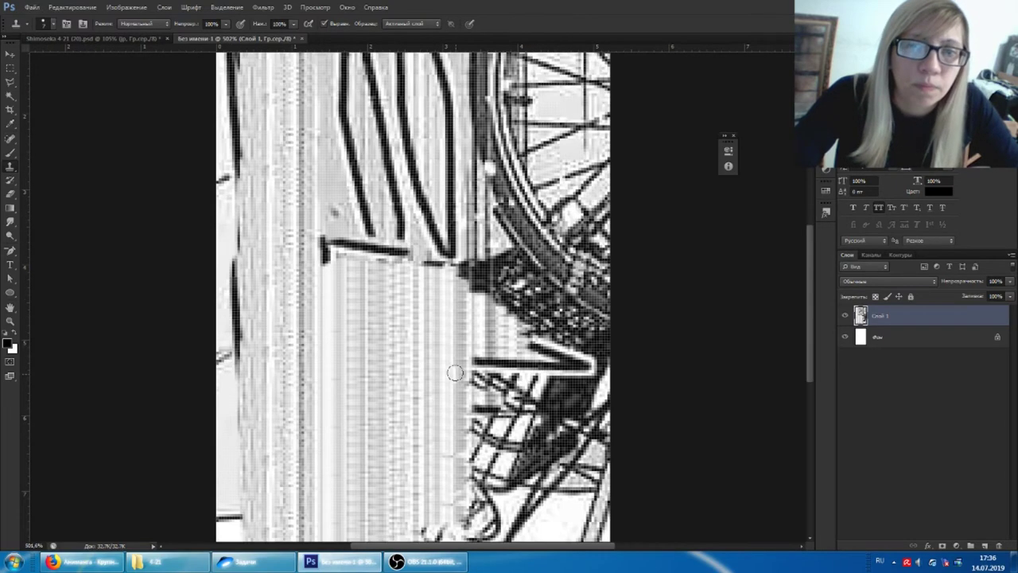
scroll(446, 374, down, 3)
scroll(455, 305, down, 2)
scroll(456, 305, up, 1)
mouse_move(454, 314)
mouse_down()
mouse_move(413, 262)
mouse_move(352, 291)
mouse_move(333, 116)
mouse_move(418, 230)
mouse_move(362, 79)
mouse_move(437, 87)
mouse_move(460, 60)
mouse_up()
mouse_move(474, 517)
mouse_down()
mouse_move(471, 79)
mouse_move(470, 279)
mouse_move(487, 497)
mouse_move(541, 382)
mouse_move(517, 255)
mouse_move(552, 316)
mouse_move(517, 274)
mouse_move(493, 96)
mouse_move(536, 241)
mouse_move(521, 76)
mouse_move(459, 68)
mouse_up()
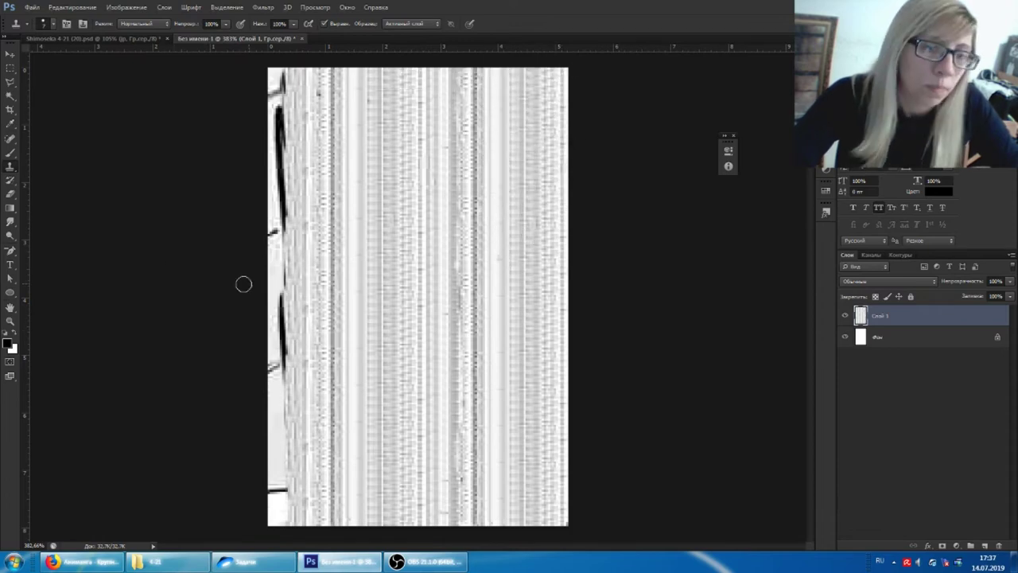
key(c)
mouse_move(269, 68)
mouse_down()
mouse_move(287, 172)
mouse_move(283, 146)
mouse_up()
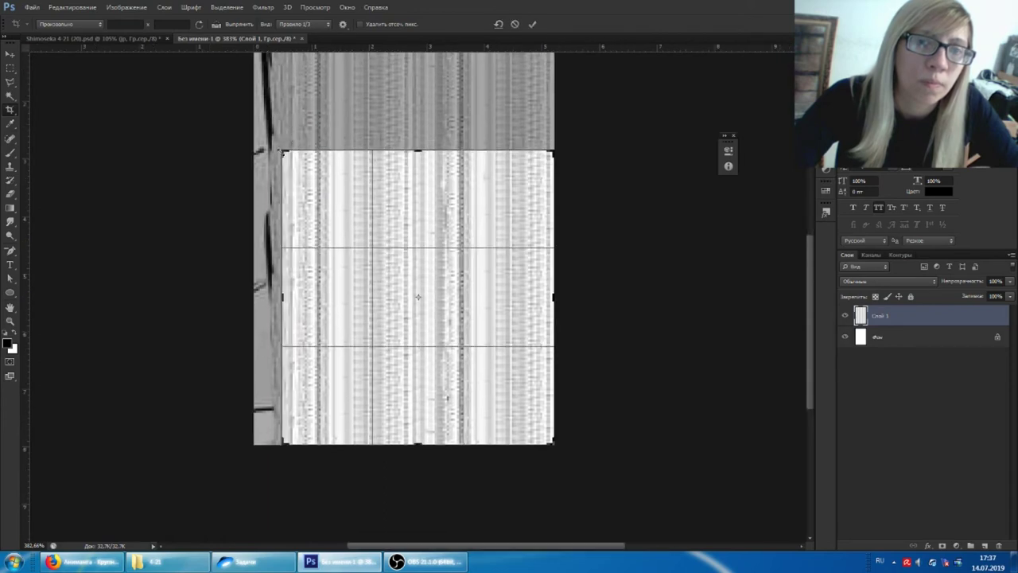
Crop the image to the clean stripes and define them as a new pattern
key(Return)
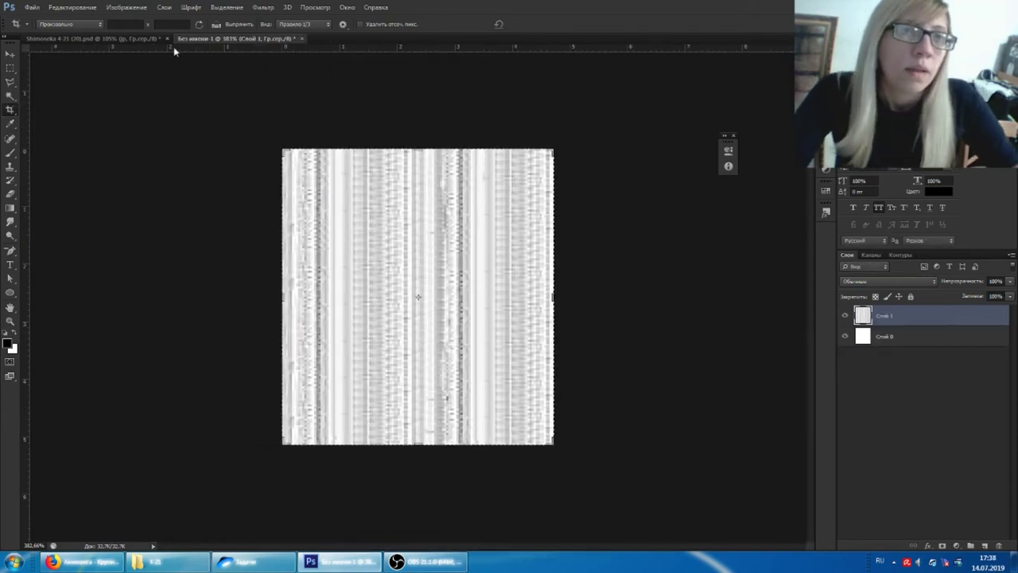
click(134, 8)
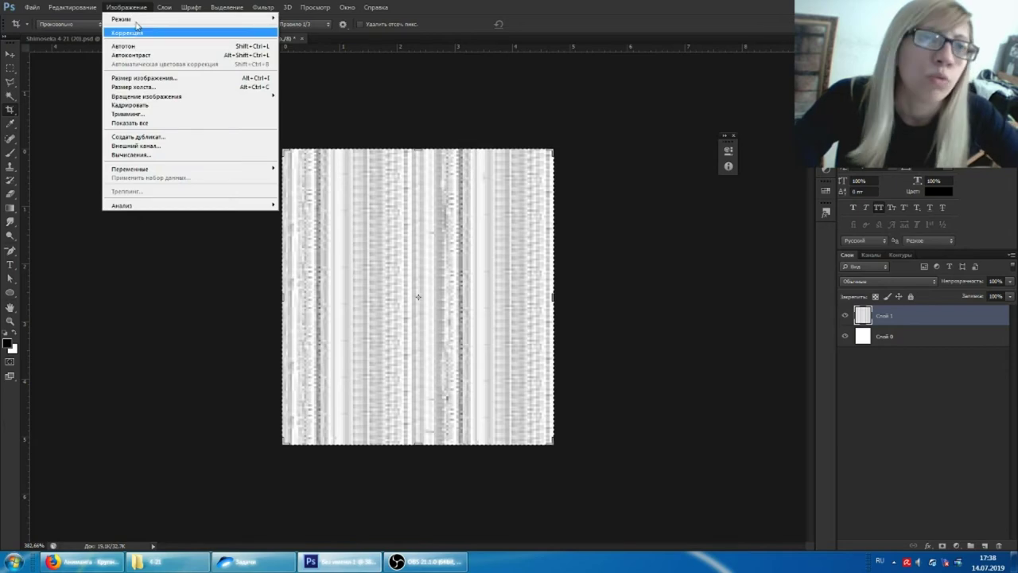
mouse_move(73, 7)
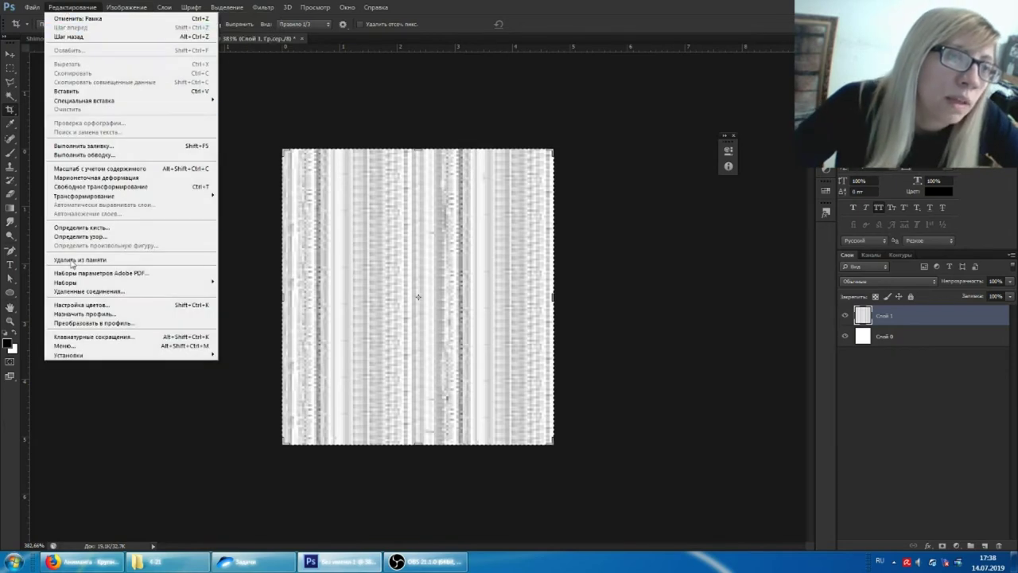
click(76, 237)
click(514, 159)
click(131, 38)
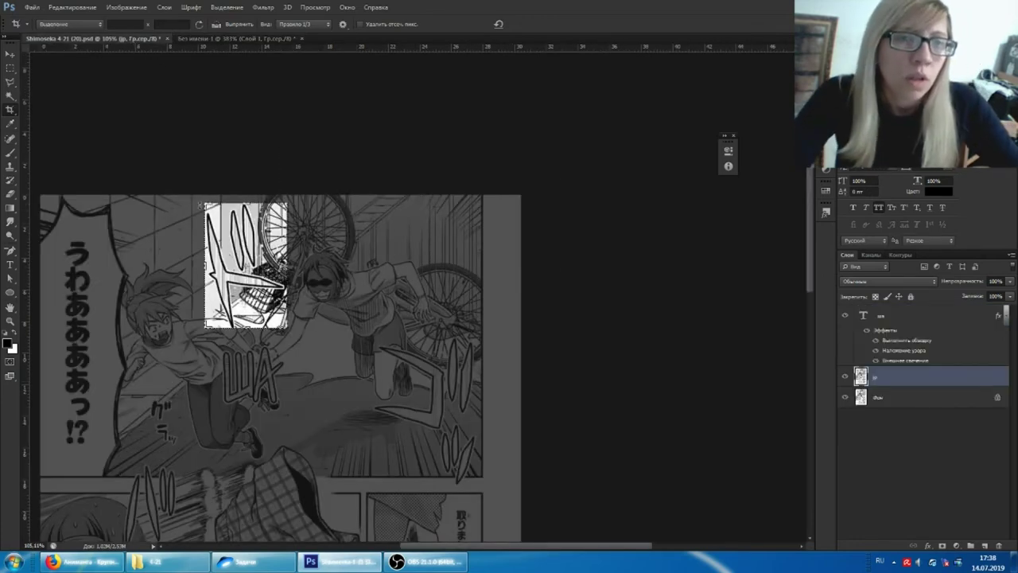
Switch the ША text's Pattern Overlay to the newly saved vertical-stripe pattern
key(Escape)
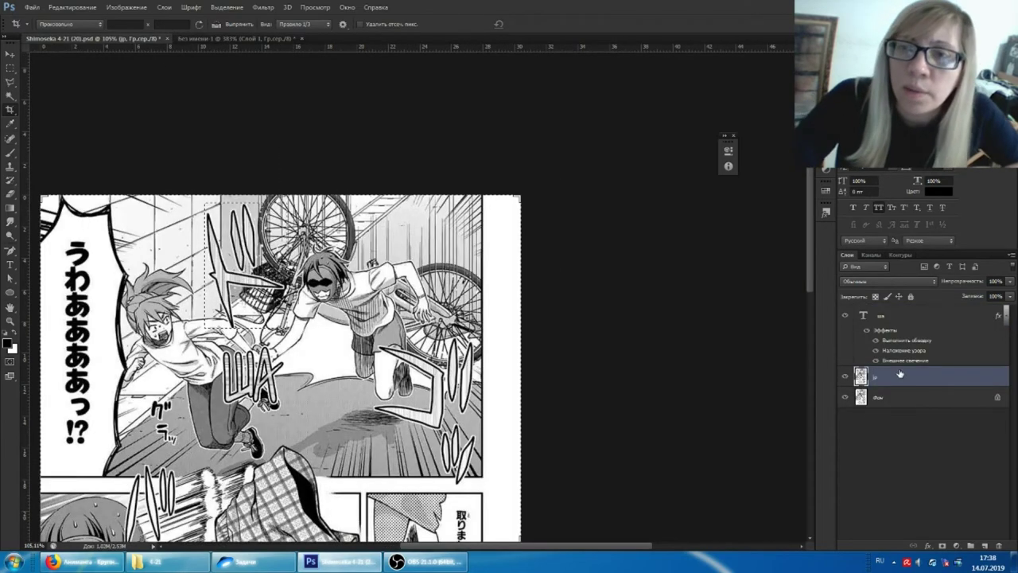
click(899, 318)
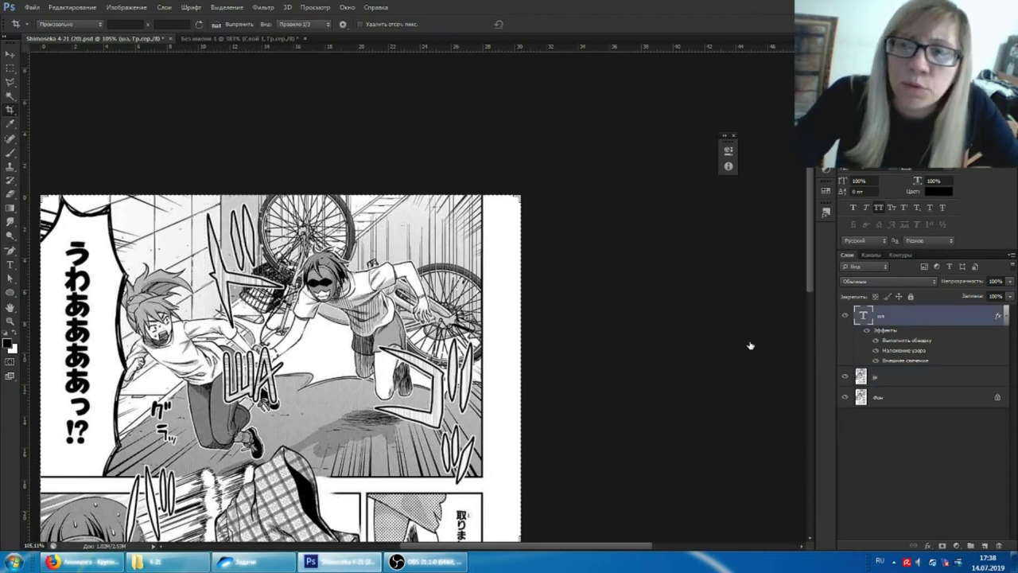
double_click(883, 329)
click(613, 257)
click(804, 186)
click(808, 261)
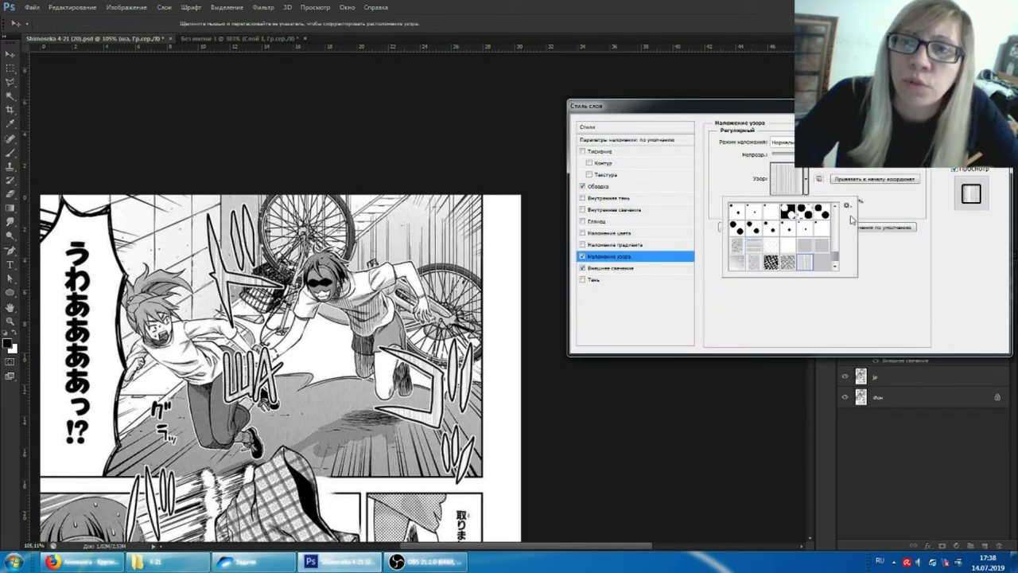
click(875, 234)
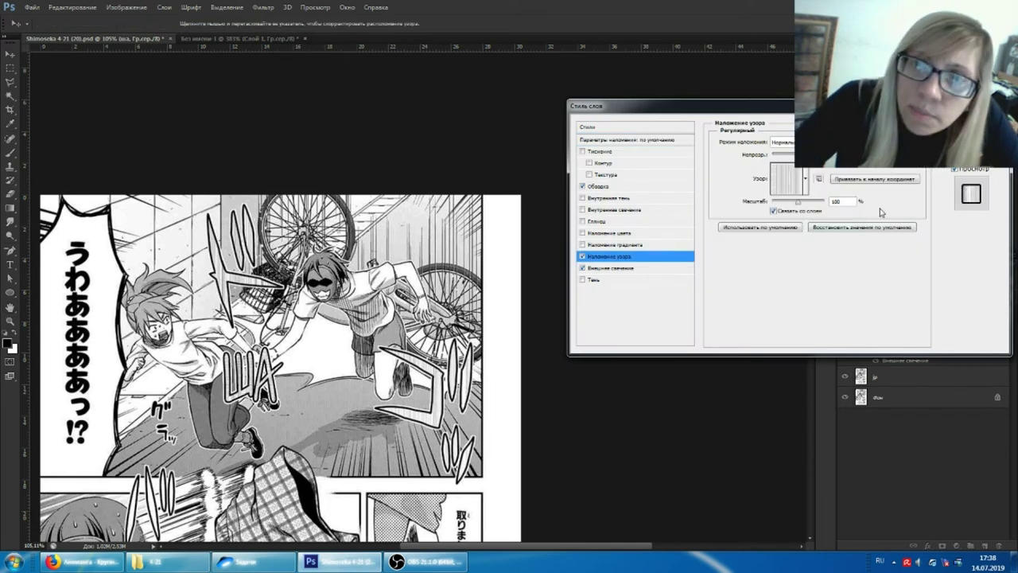
click(800, 205)
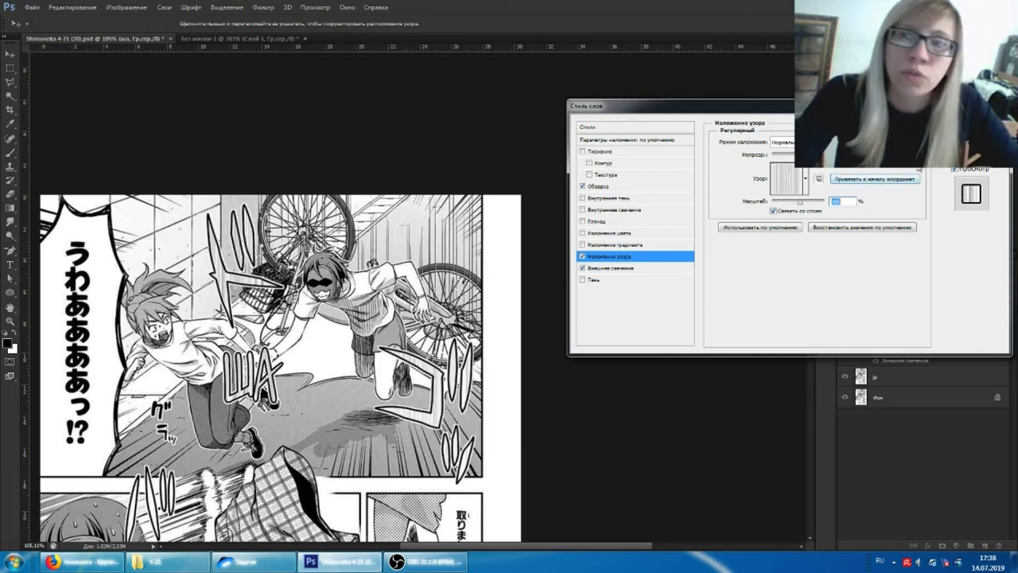
key(Return)
Move the ША text up beside the bicycle, enlarging and rotating it to slant
key(c)
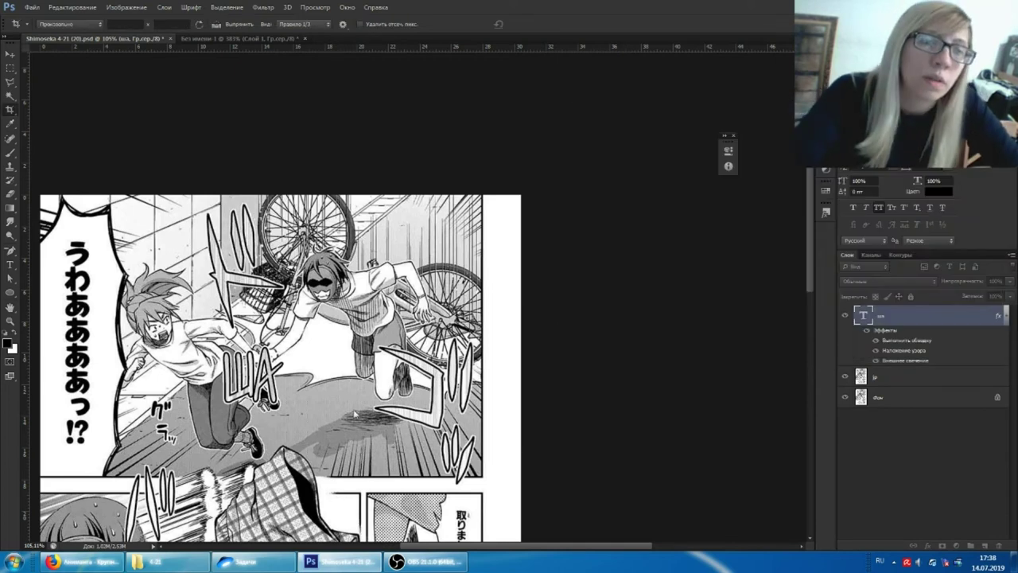
click(184, 314)
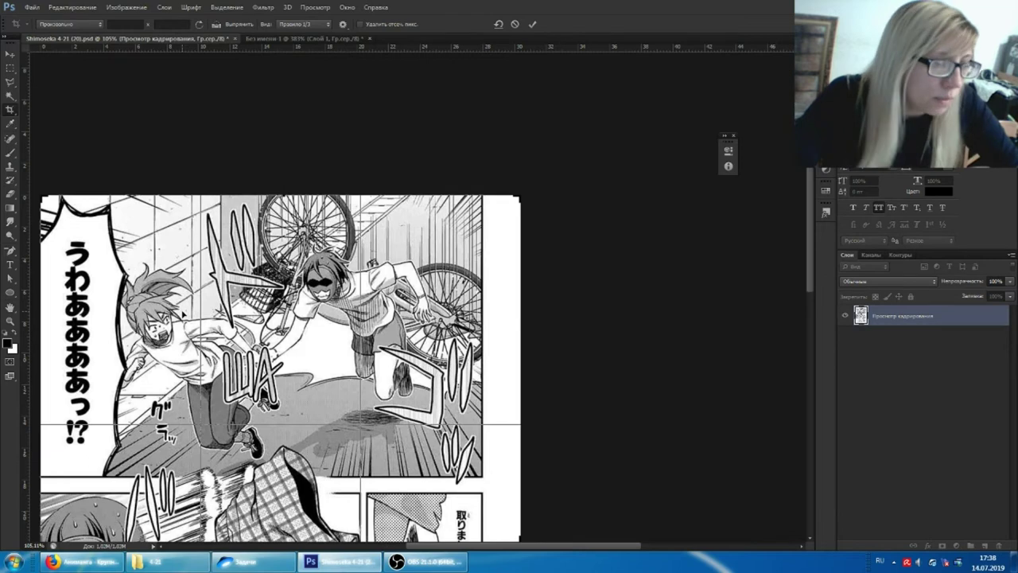
key(Escape)
key(t)
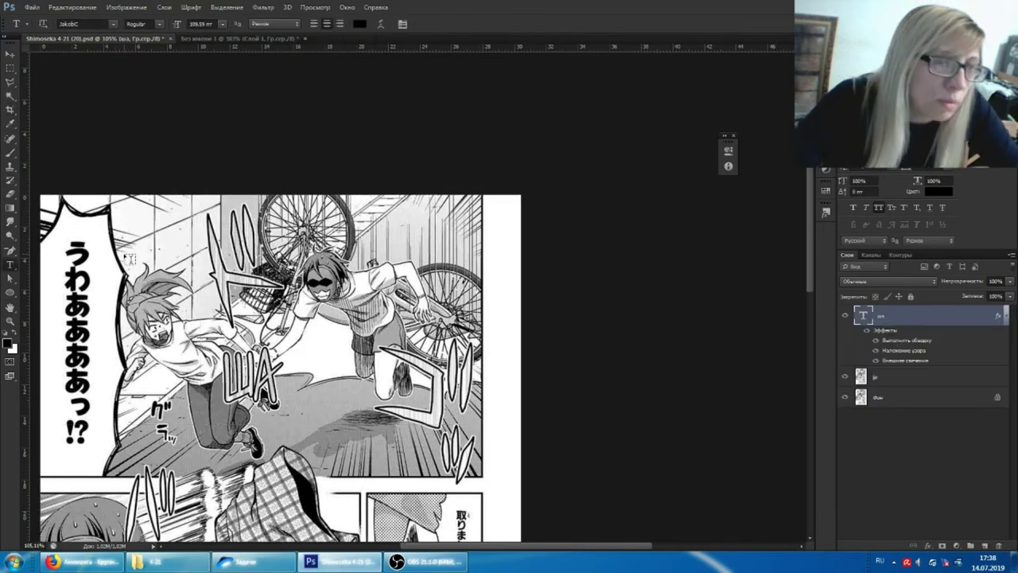
drag(255, 382, 238, 286)
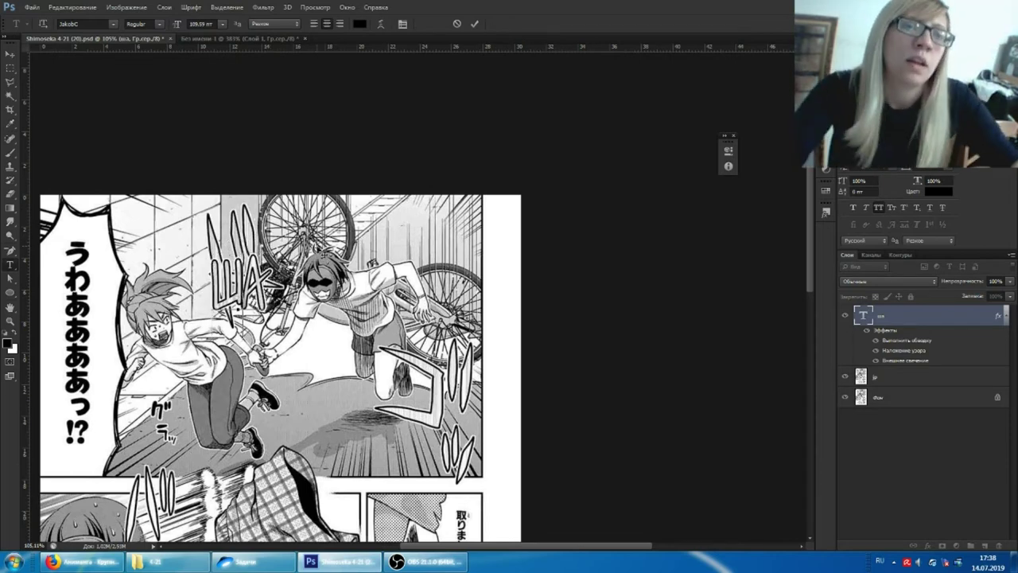
mouse_move(350, 213)
mouse_down()
mouse_move(233, 203)
mouse_move(254, 241)
mouse_move(198, 205)
mouse_up()
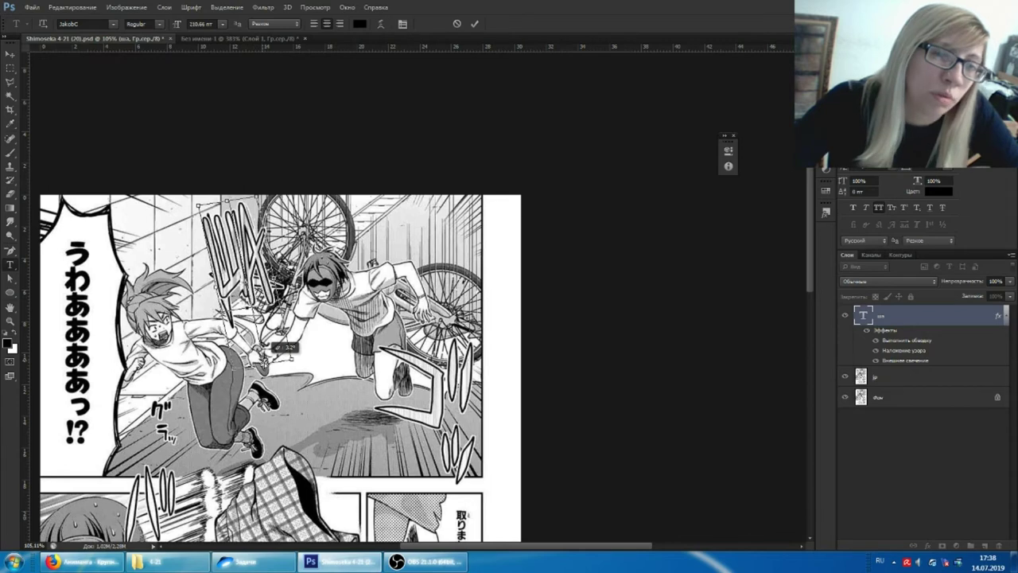
drag(263, 350, 275, 354)
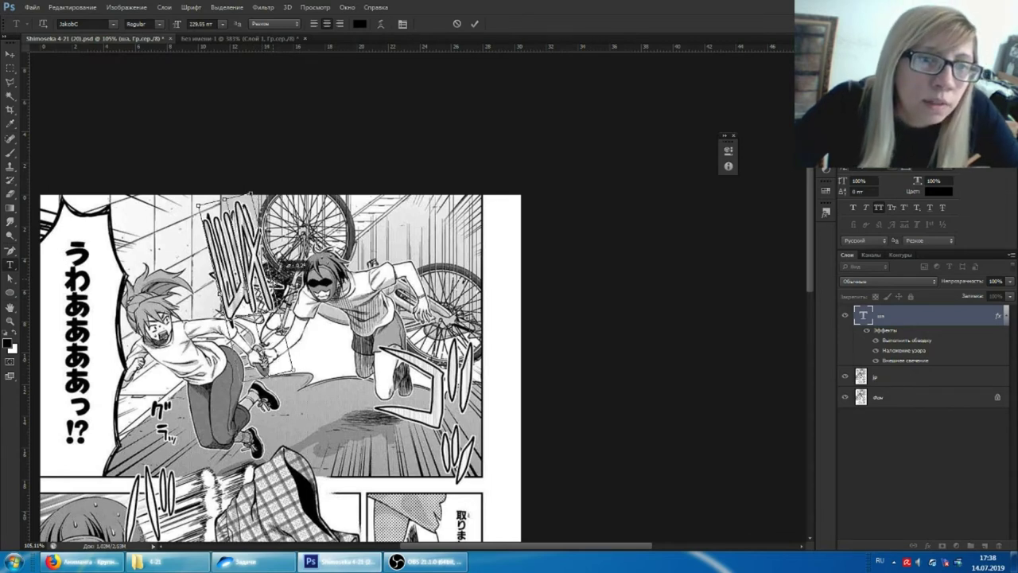
drag(274, 354, 291, 263)
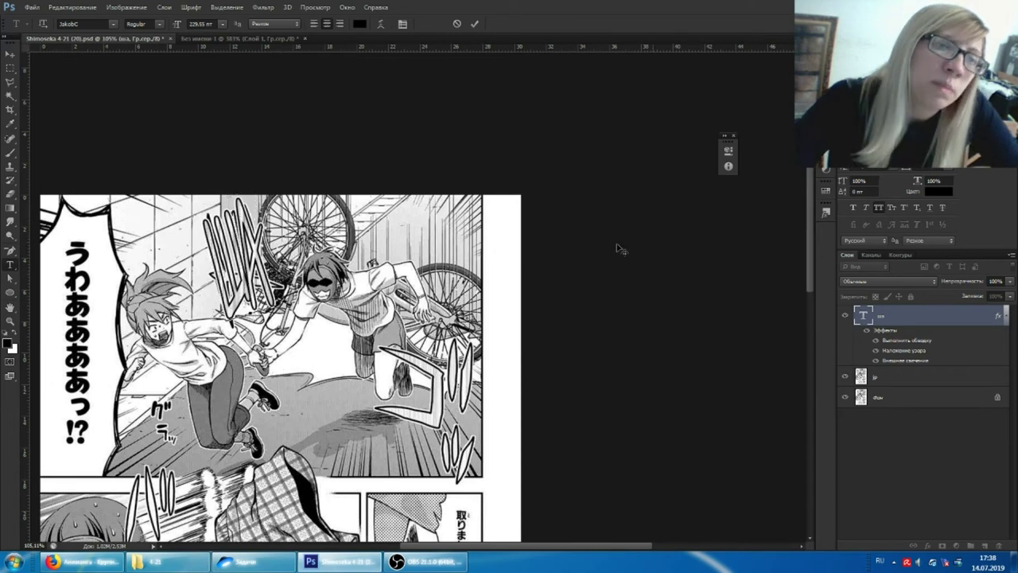
Check the ША layer's visibility and commit its new position and rotation
click(846, 316)
click(846, 316)
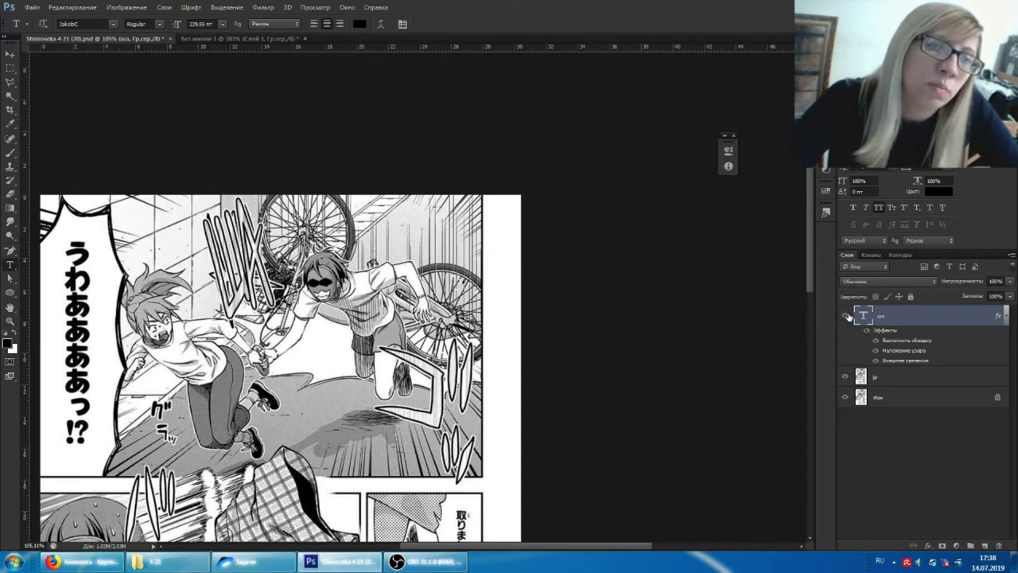
click(235, 246)
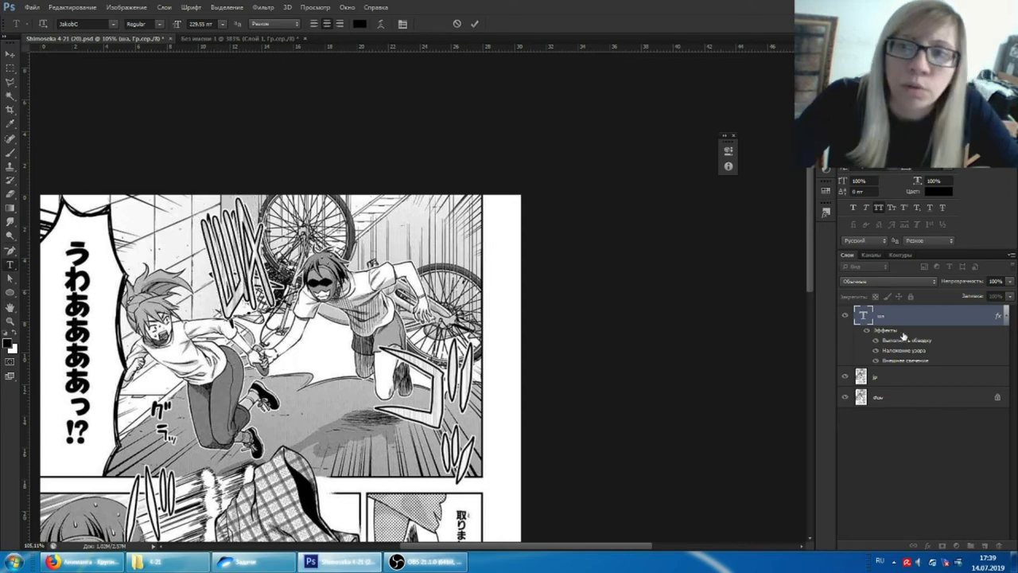
key(ctrl+Return)
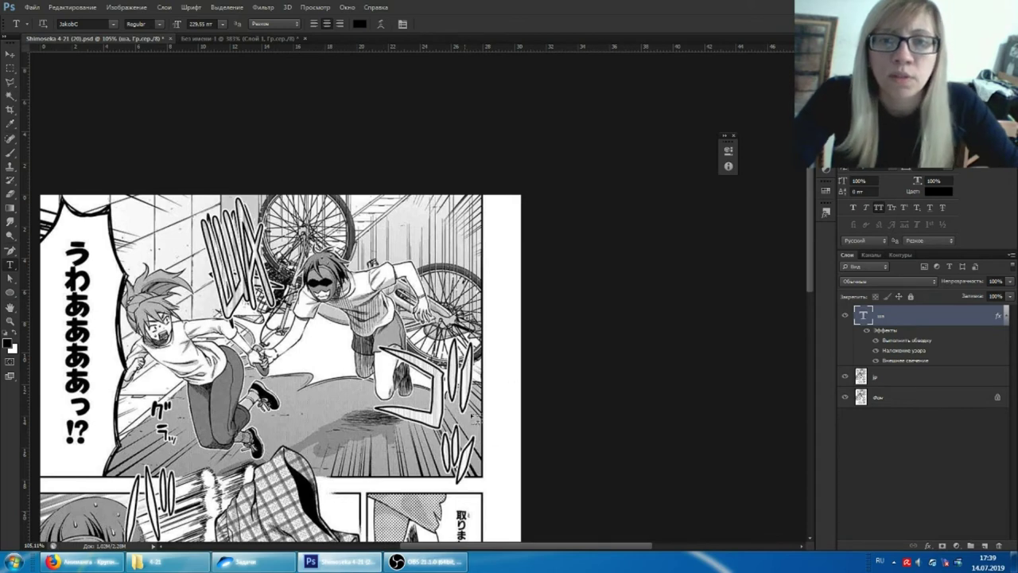
right_click(902, 318)
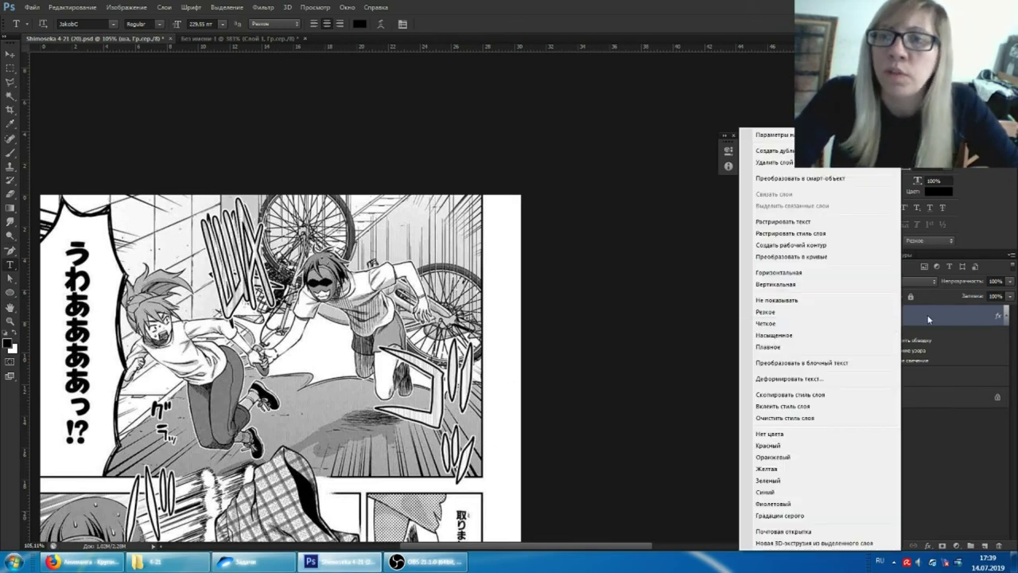
Duplicate the ША layer and move and rescale the copy toward the lower right
click(772, 150)
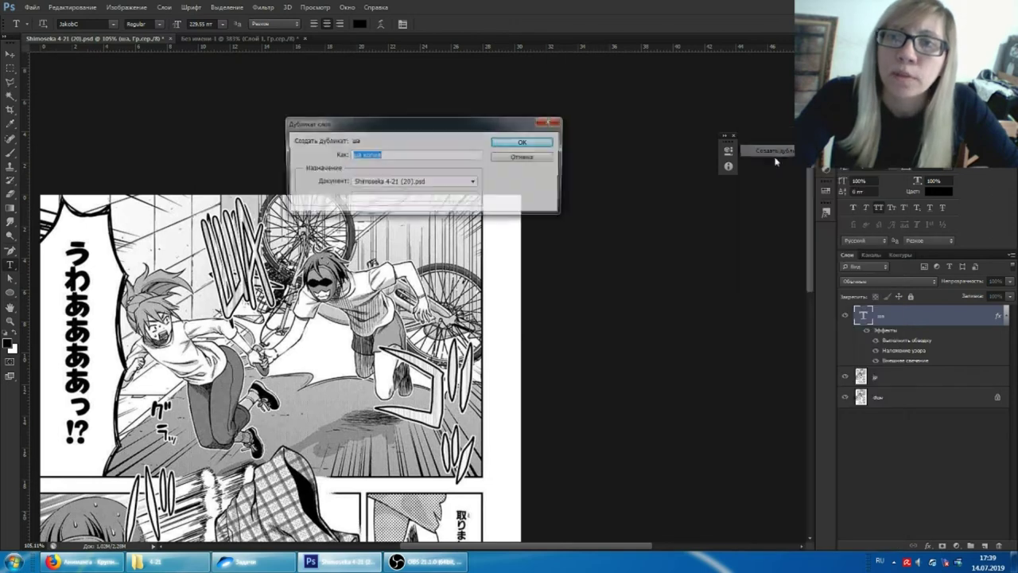
click(525, 141)
drag(249, 300, 419, 430)
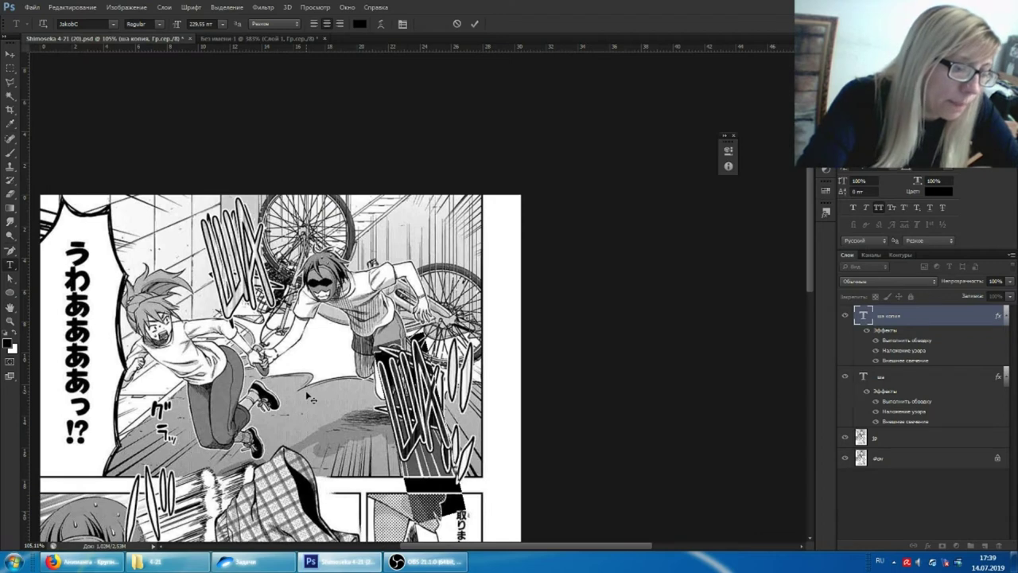
drag(305, 390, 310, 398)
mouse_move(467, 331)
mouse_down()
mouse_move(478, 346)
mouse_move(494, 336)
mouse_up()
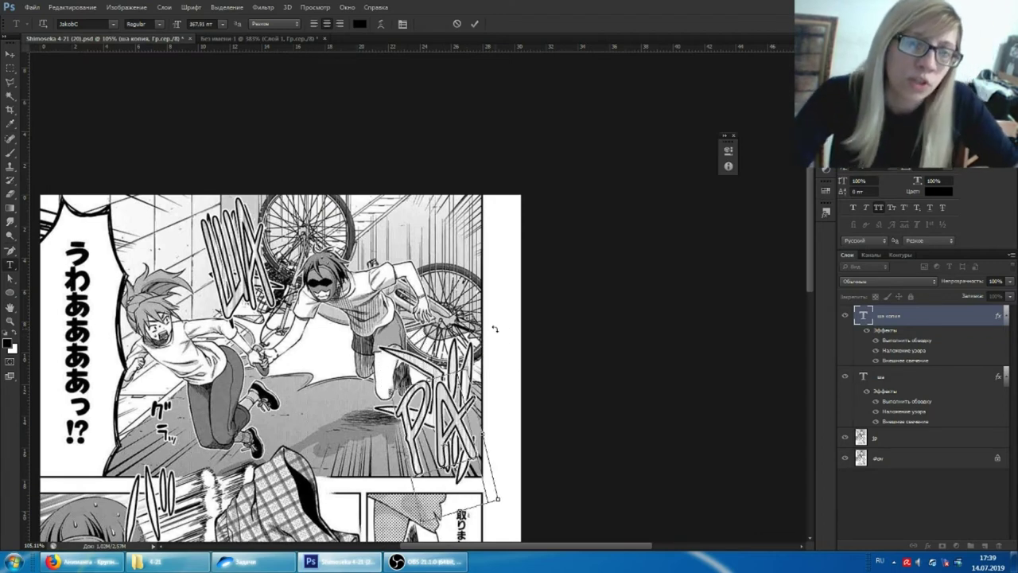
mouse_move(484, 337)
mouse_down()
mouse_move(490, 393)
mouse_move(480, 398)
mouse_up()
key(Return)
Reposition, tilt and resize the РА lettering over the lower right, then commit it
drag(434, 442, 413, 382)
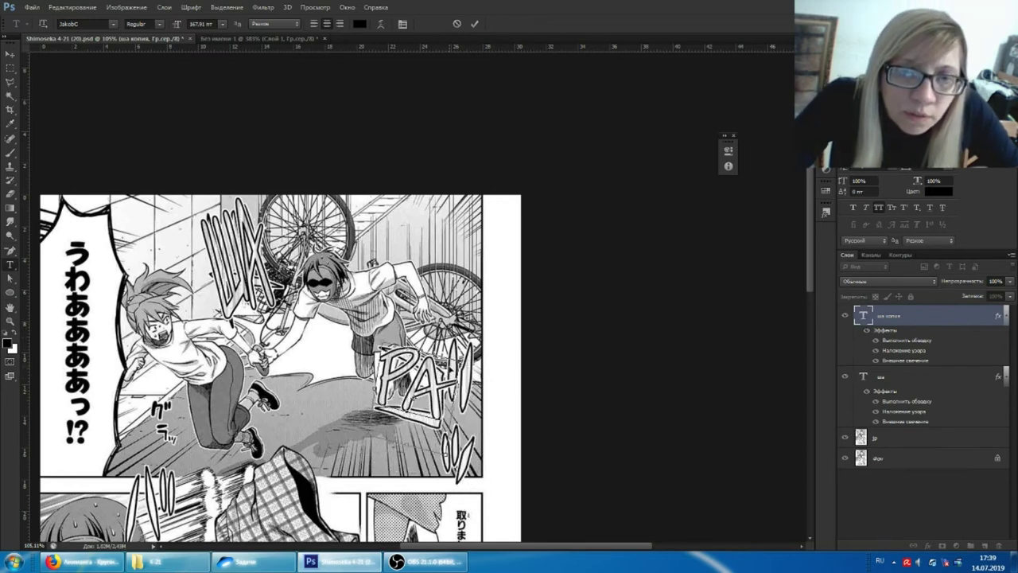
drag(478, 342, 471, 369)
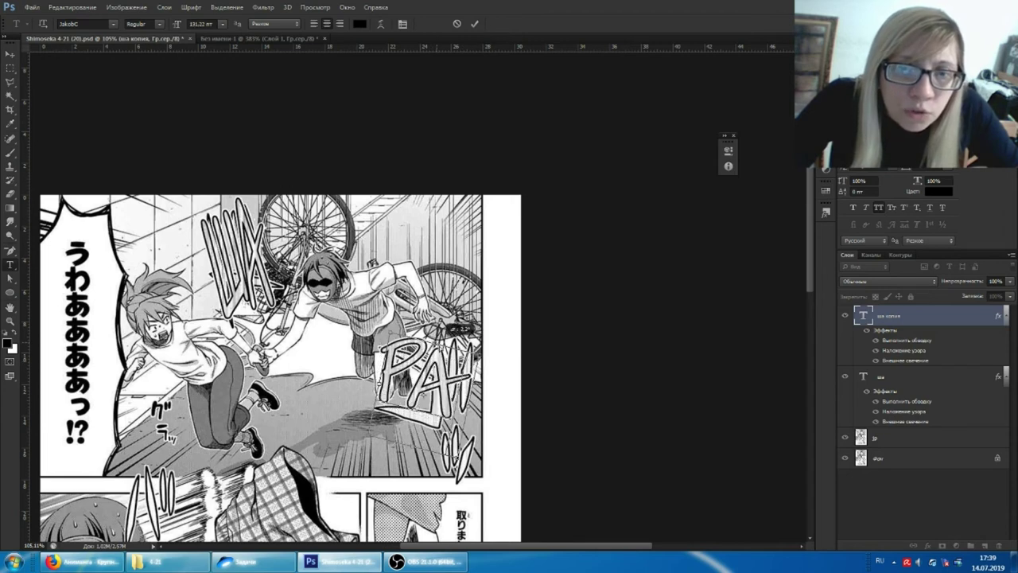
drag(449, 320, 453, 331)
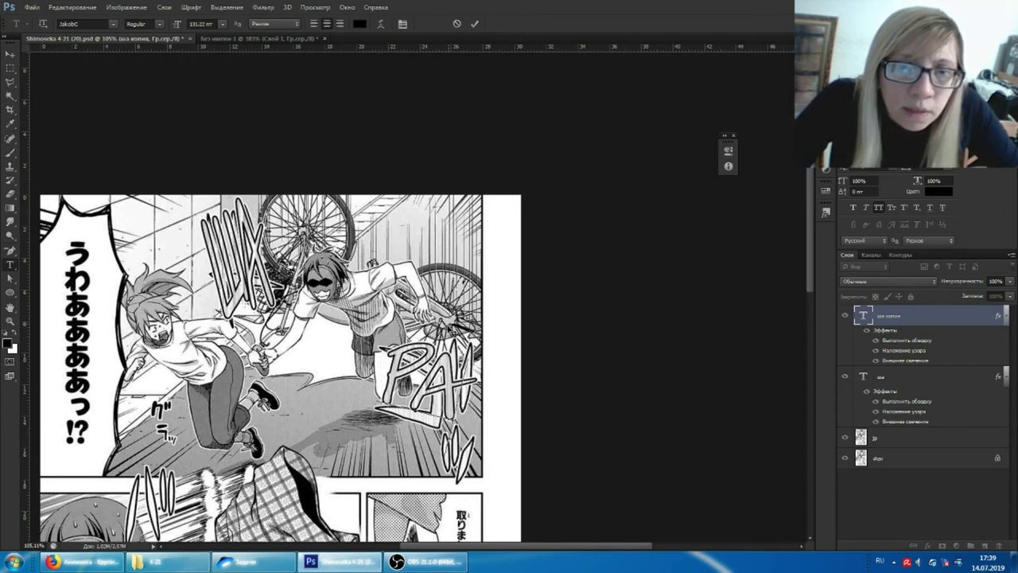
drag(479, 396, 480, 385)
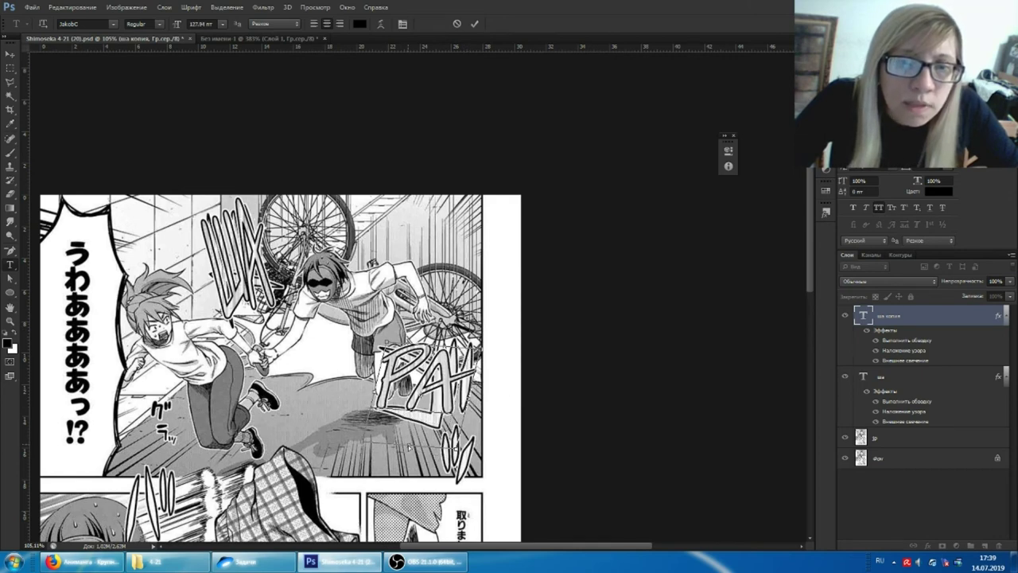
drag(408, 448, 404, 460)
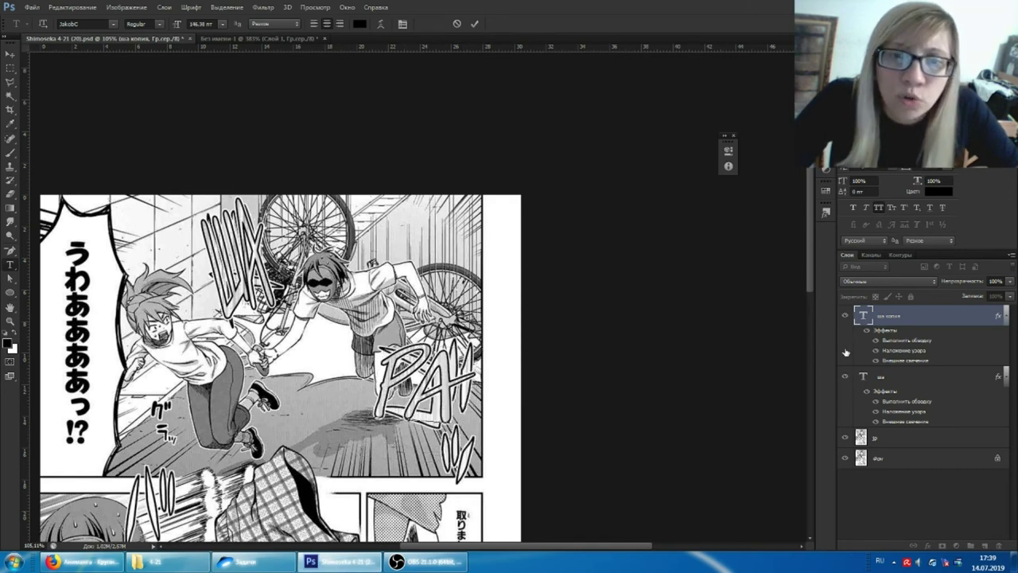
click(920, 317)
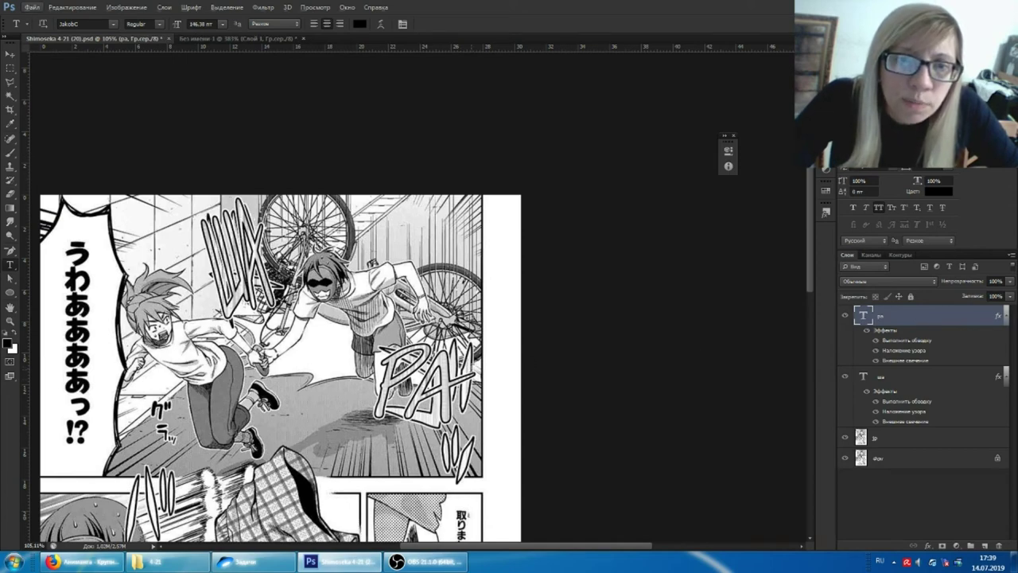
Distort the lower right corner of the РА lettering with Free Transform
scroll(460, 380, up, 3)
scroll(445, 334, up, 2)
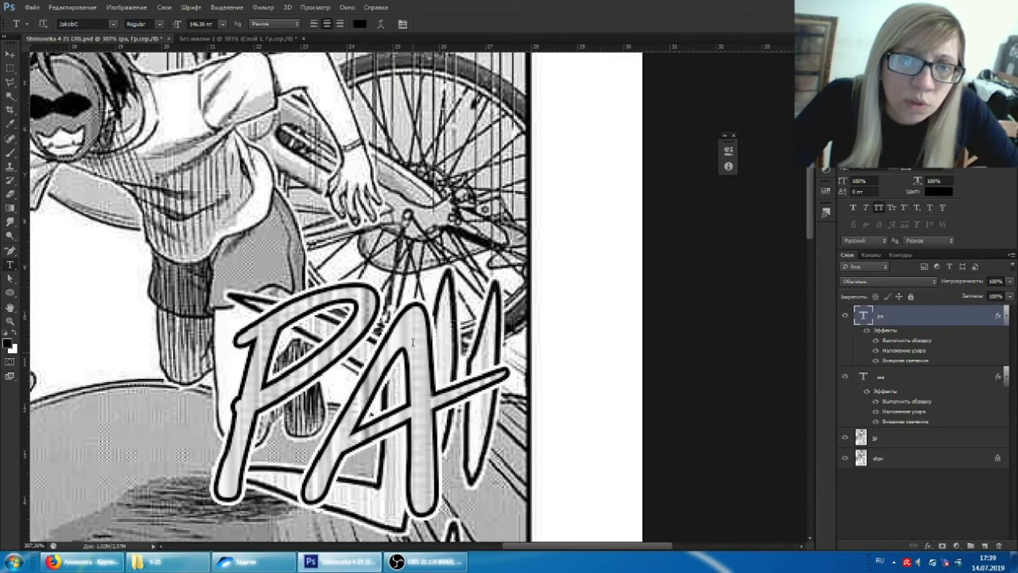
key(ctrl+t)
drag(481, 477, 445, 508)
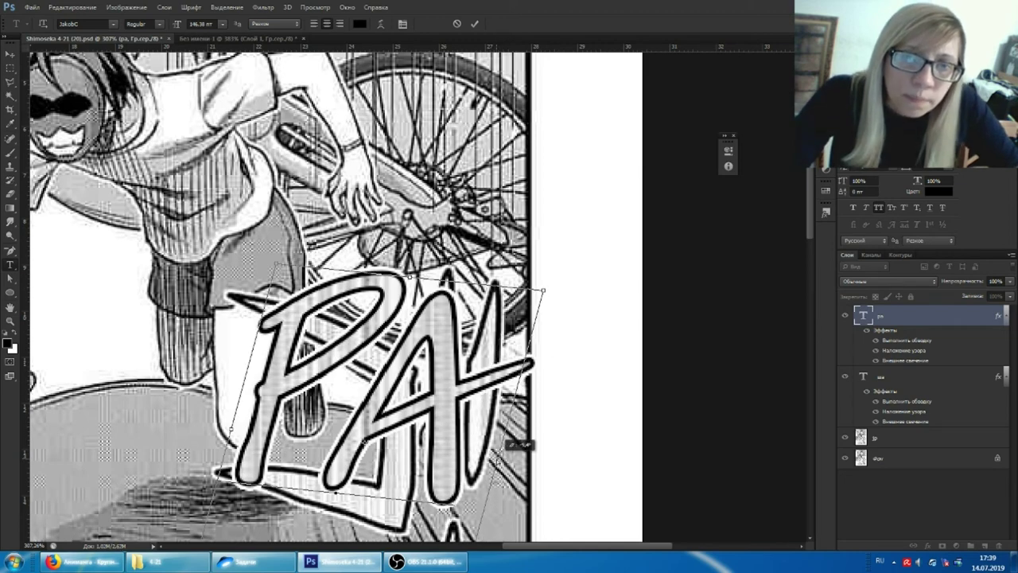
Duplicate the РА layer and place the copy below the original
right_click(913, 315)
click(787, 151)
key(Return)
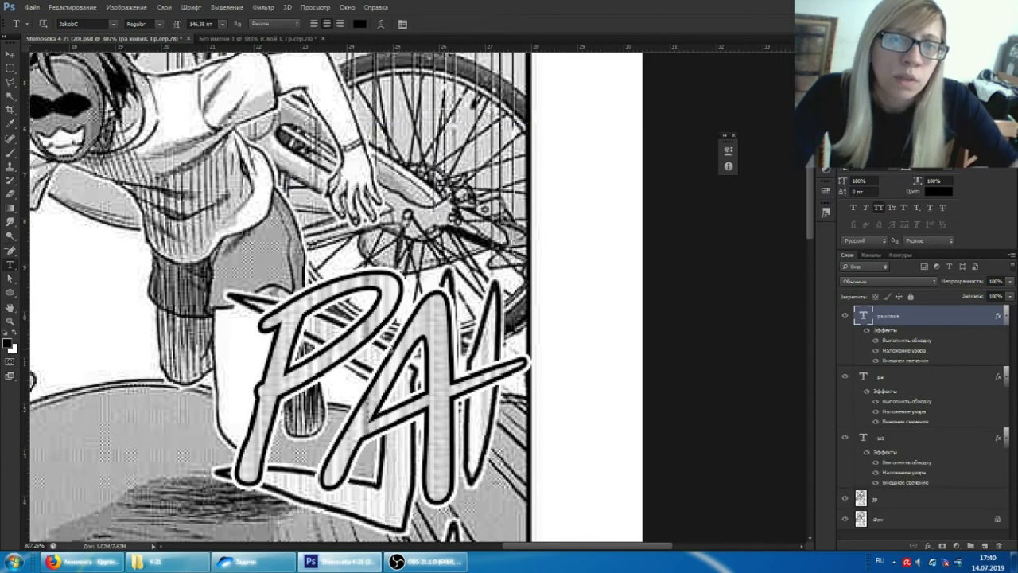
scroll(451, 162, down, 3)
drag(484, 231, 494, 411)
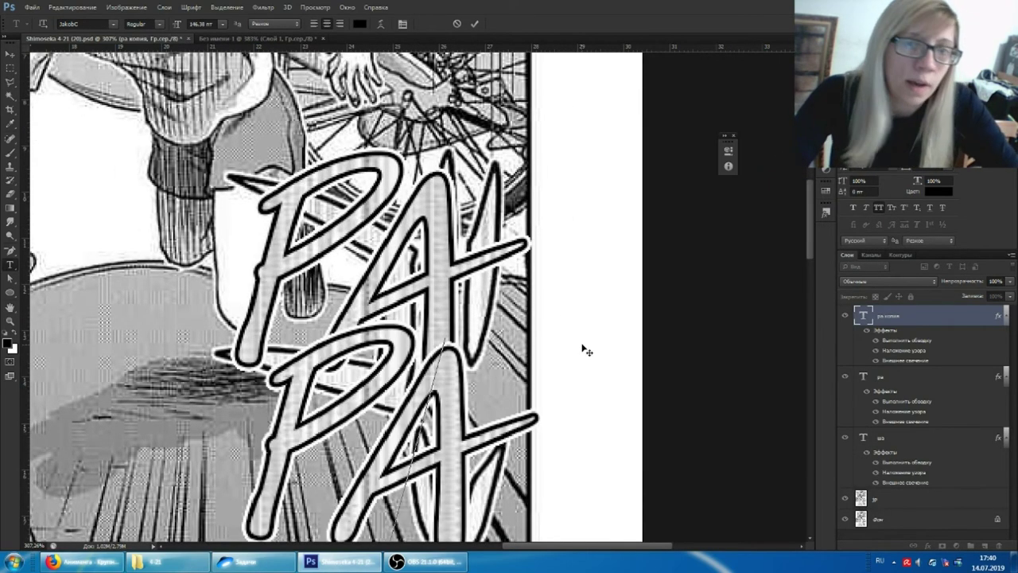
key(ctrl+z)
scroll(528, 350, down, 2)
Shrink, skew and rotate the Х lettering so it slants beneath РА
key(ctrl+t)
drag(447, 236, 469, 280)
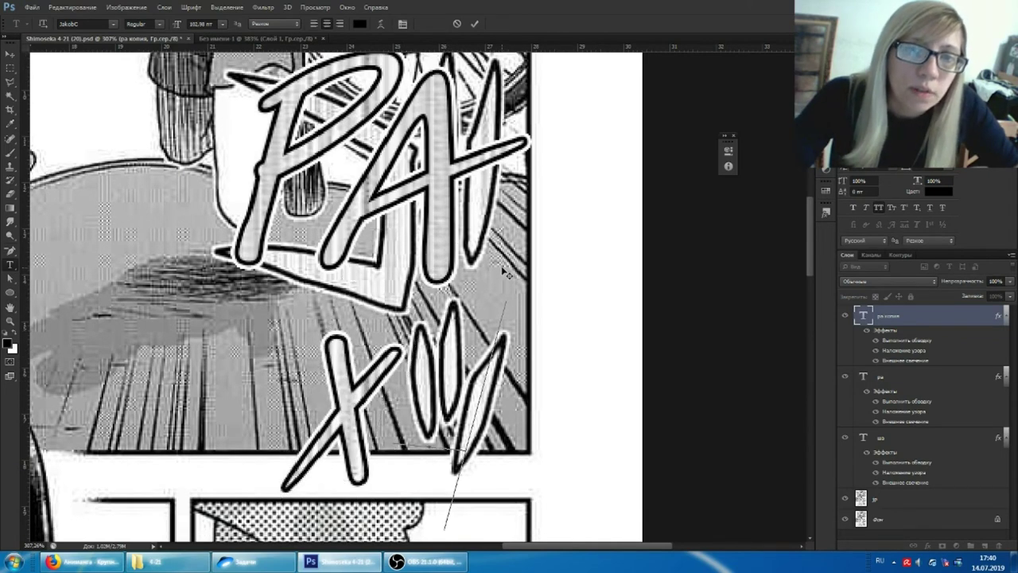
drag(469, 280, 474, 459)
drag(482, 423, 493, 427)
drag(405, 413, 414, 395)
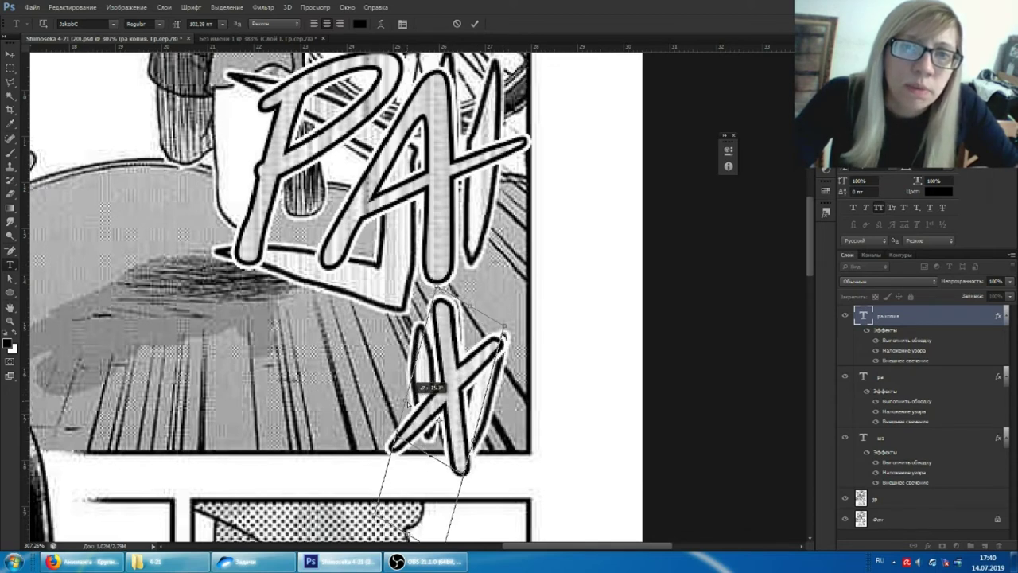
key(Return)
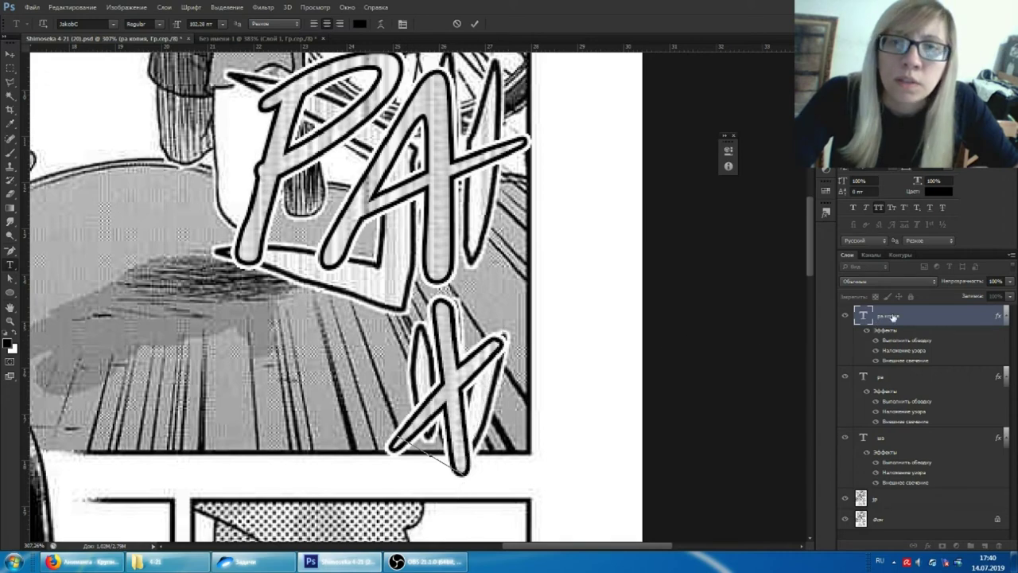
scroll(507, 303, down, 3)
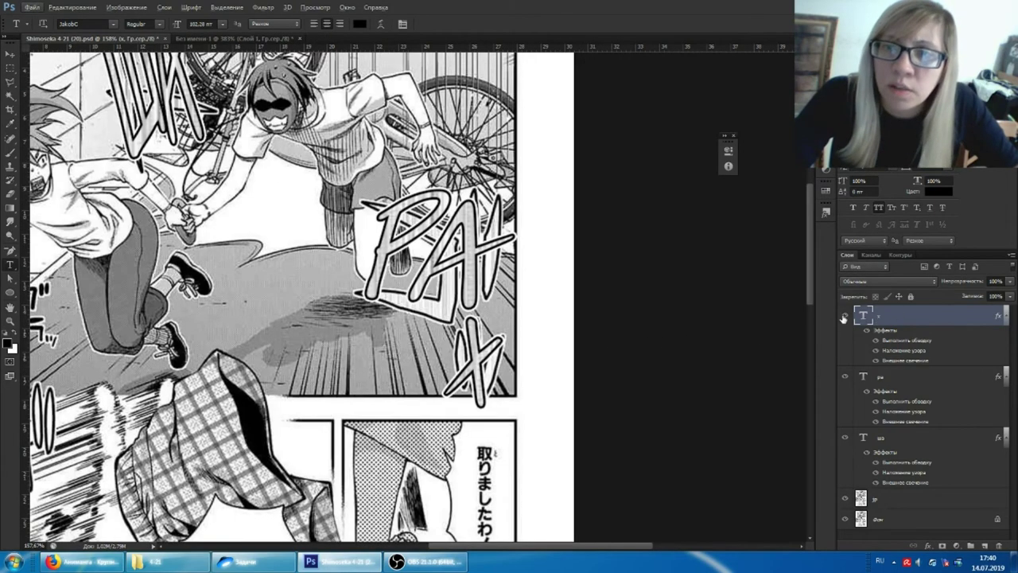
click(845, 317)
click(844, 377)
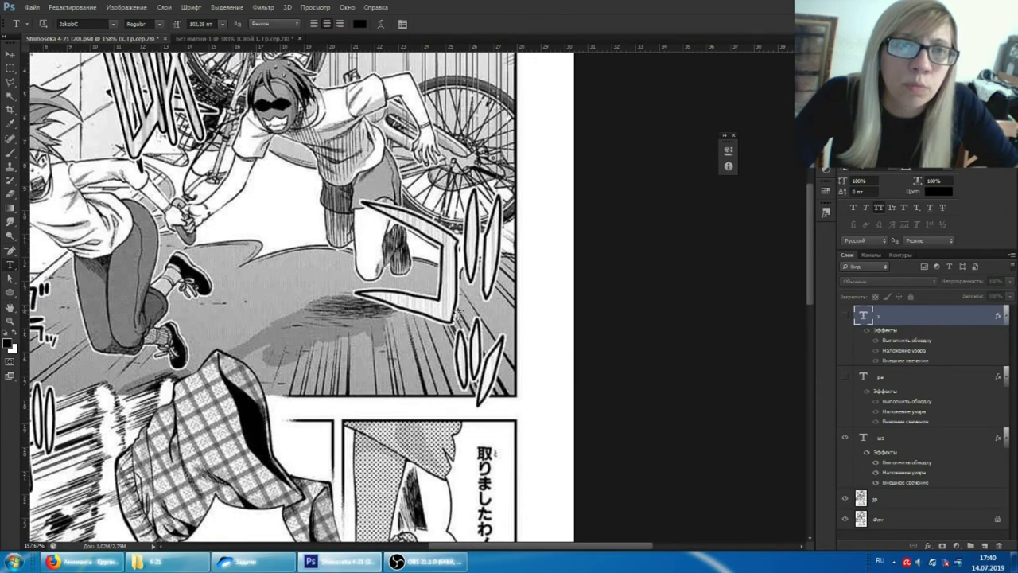
scroll(458, 316, up, 2)
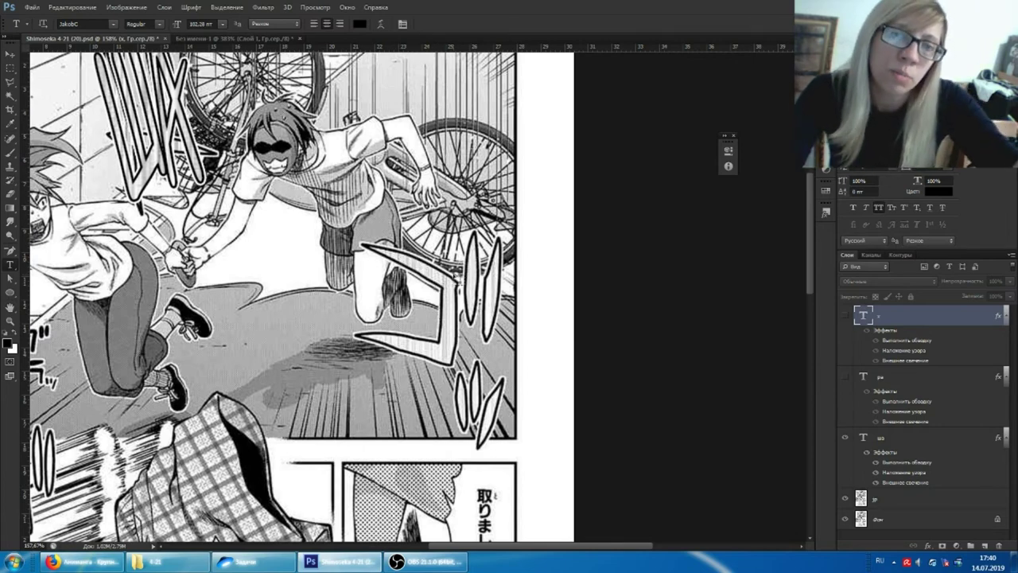
scroll(488, 431, up, 3)
scroll(489, 431, up, 2)
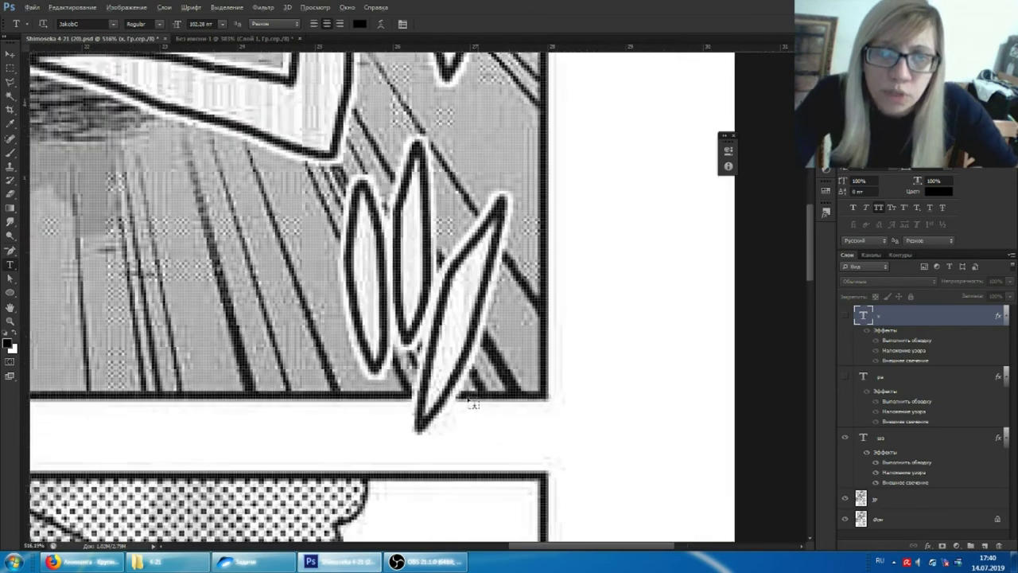
scroll(557, 411, down, 3)
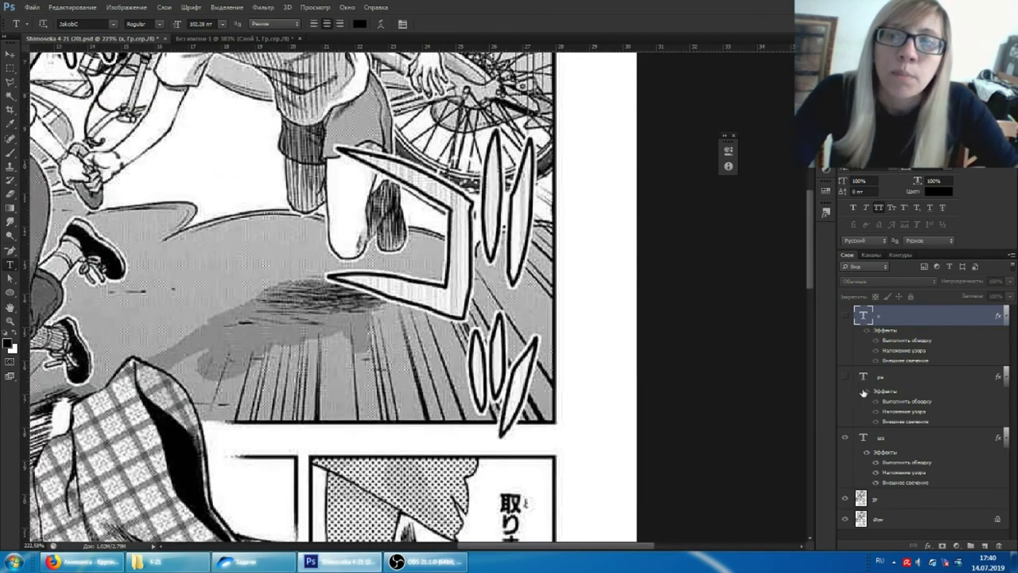
click(845, 376)
click(845, 315)
shift+click(899, 377)
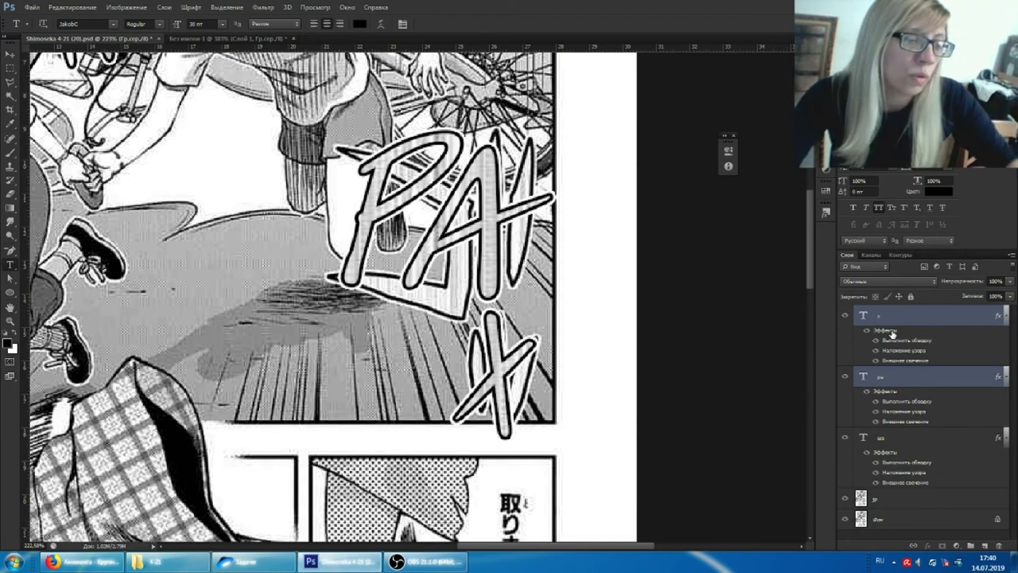
Group the selected РА and Х text layers and name the group 'рах'
key(ctrl+g)
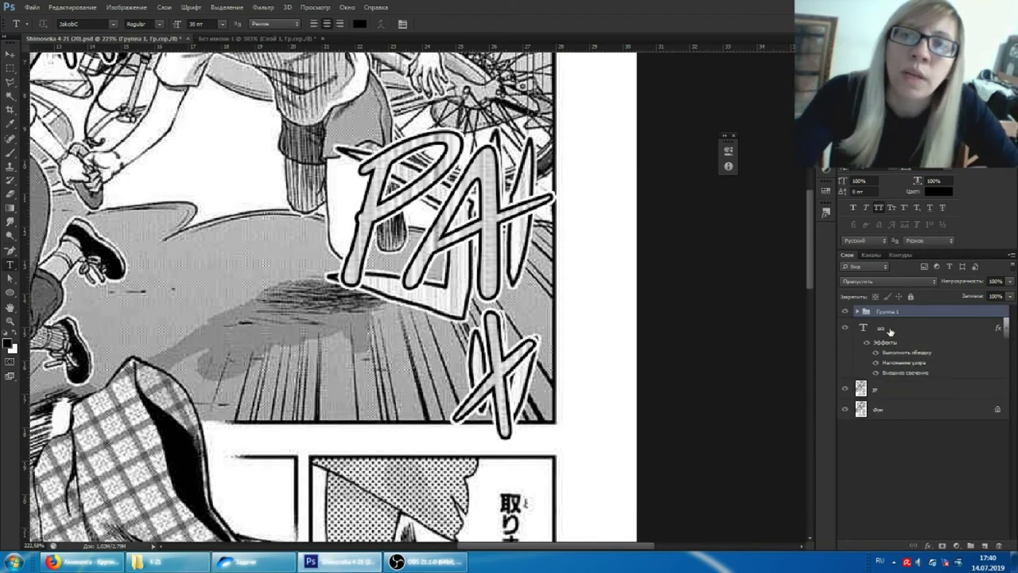
text(ра)
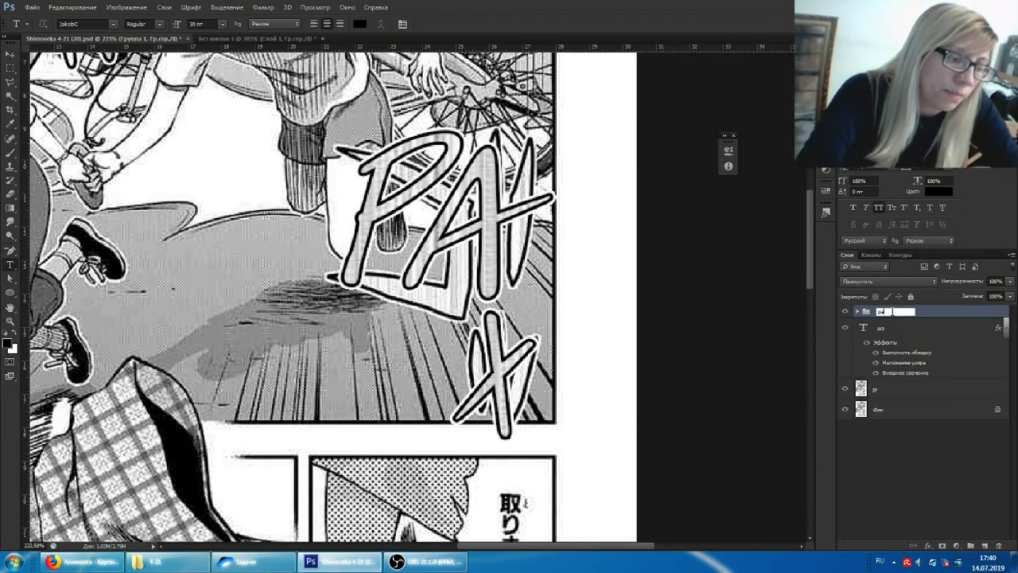
key(Return)
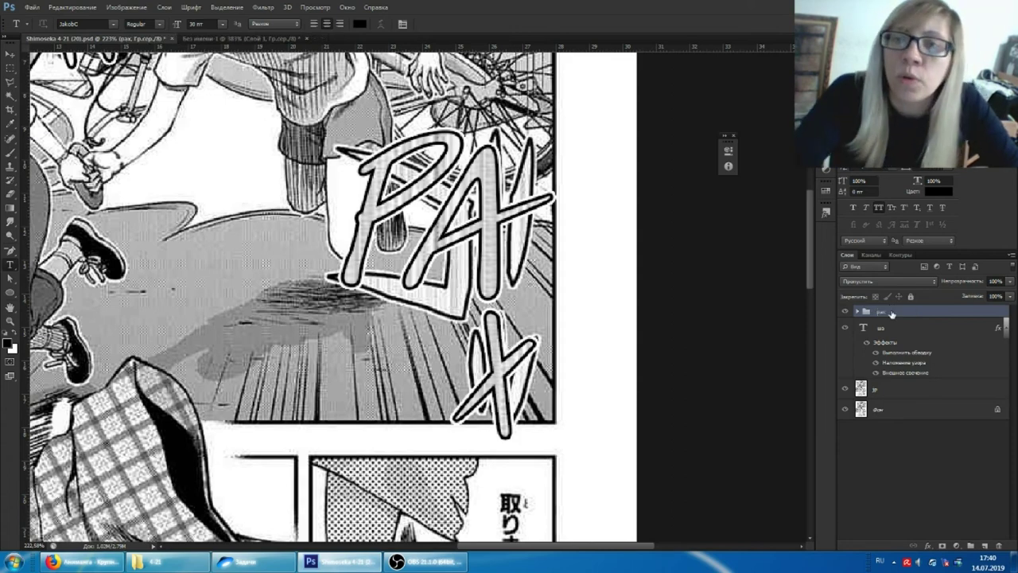
Preview a Gradient Overlay in the group's Layer Style, then cancel without applying it
double_click(881, 327)
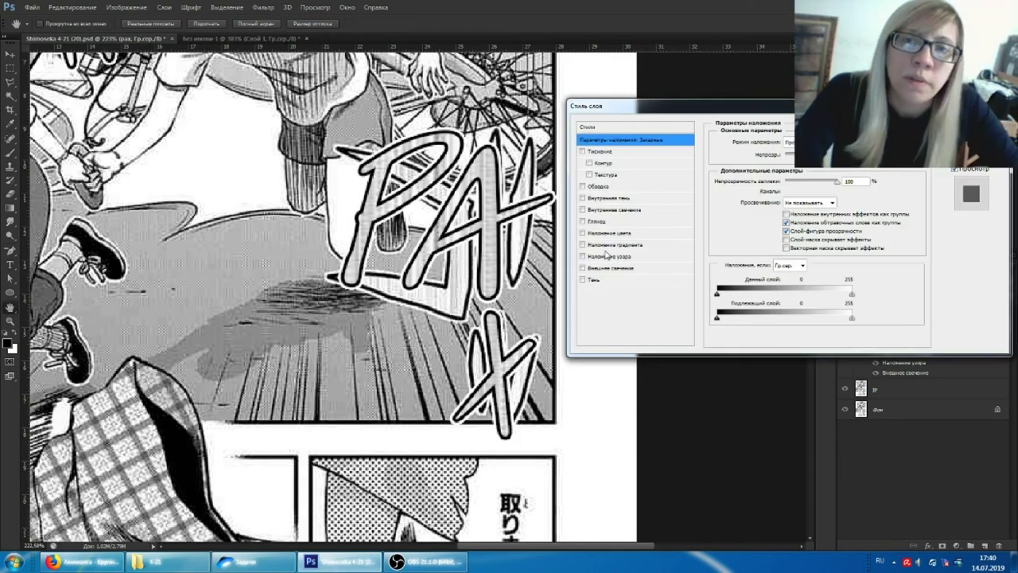
click(610, 244)
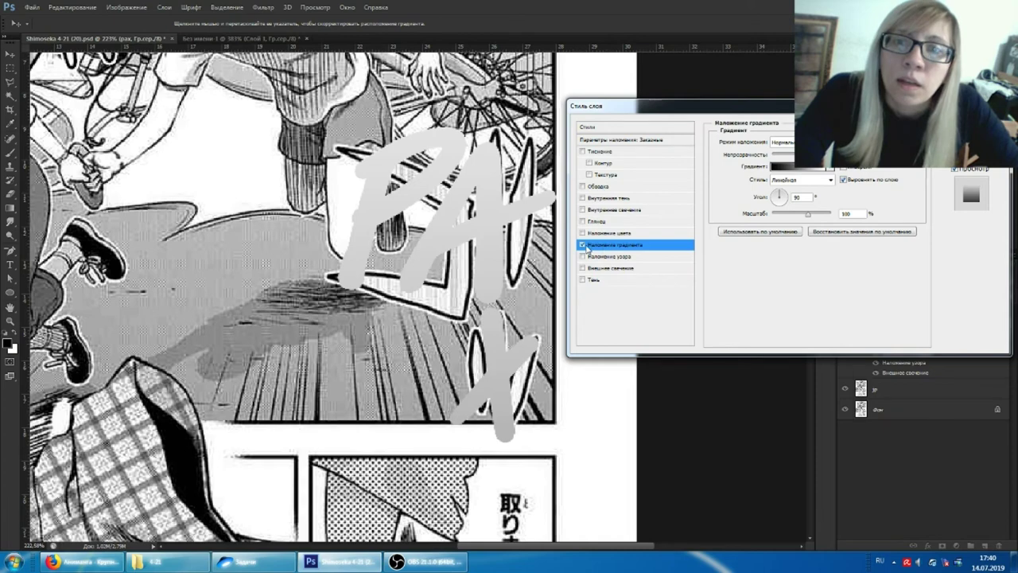
click(782, 167)
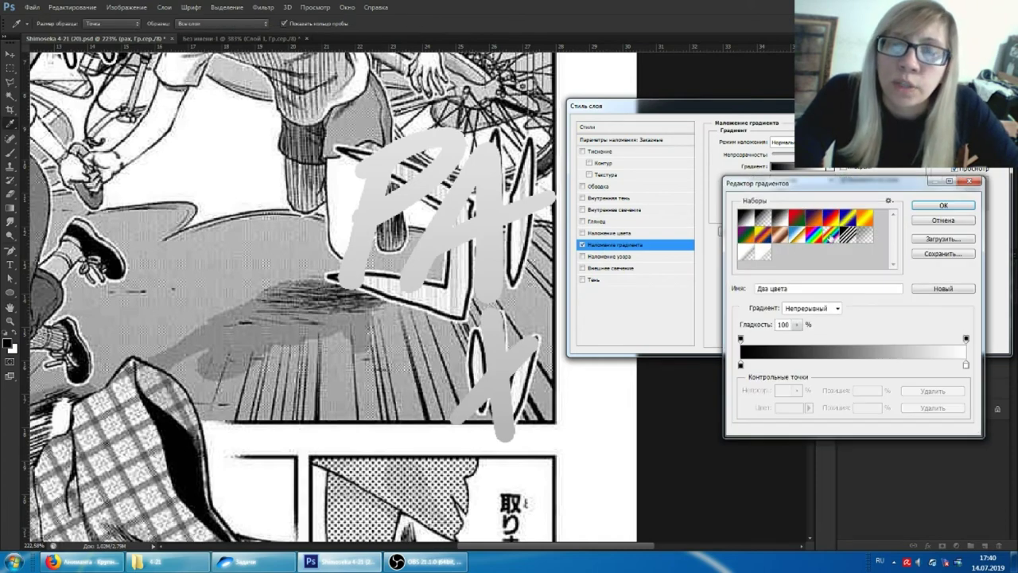
click(943, 222)
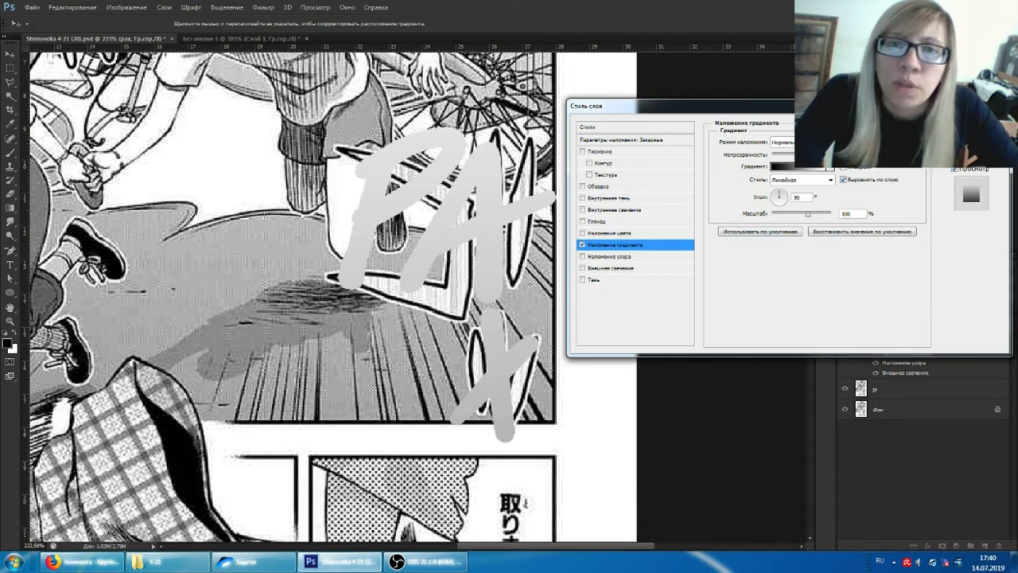
key(Escape)
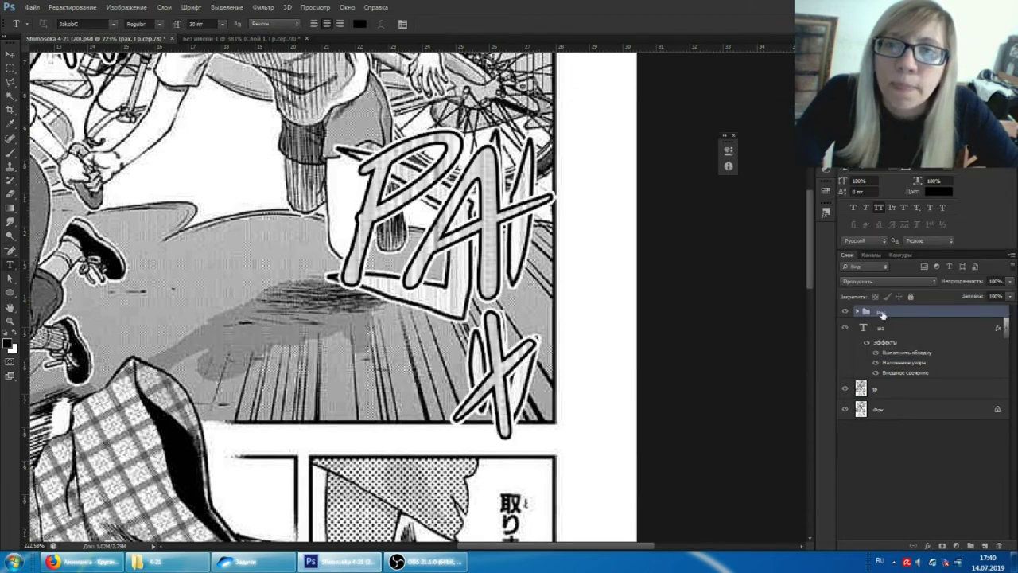
Turn off the inner letters' effects and copy the styled ША layer's layer style
click(858, 311)
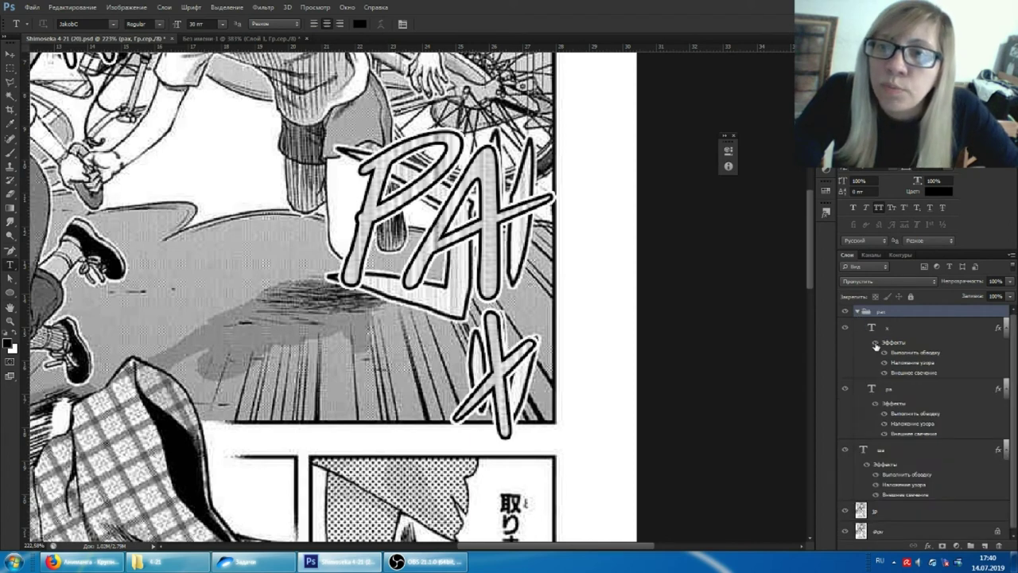
click(873, 405)
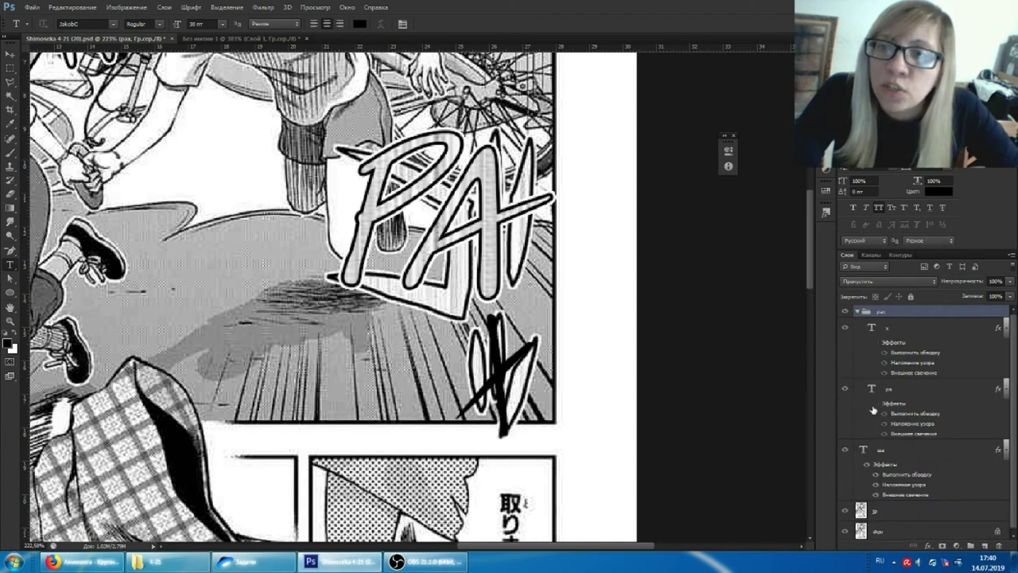
right_click(881, 455)
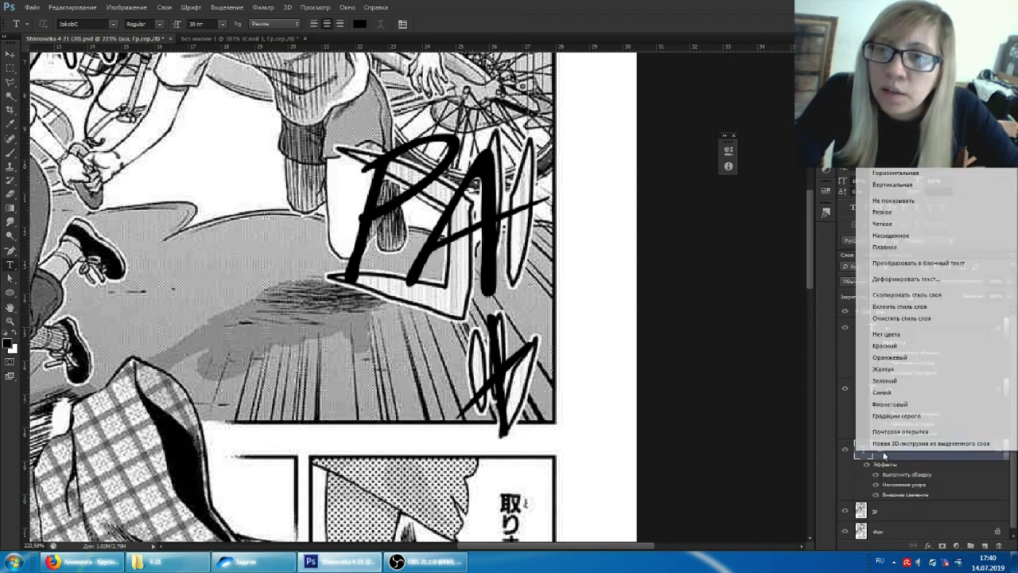
click(896, 296)
Paste the copied Stroke, Pattern Overlay and Outer Glow style onto the рах group
click(857, 313)
click(883, 312)
right_click(883, 312)
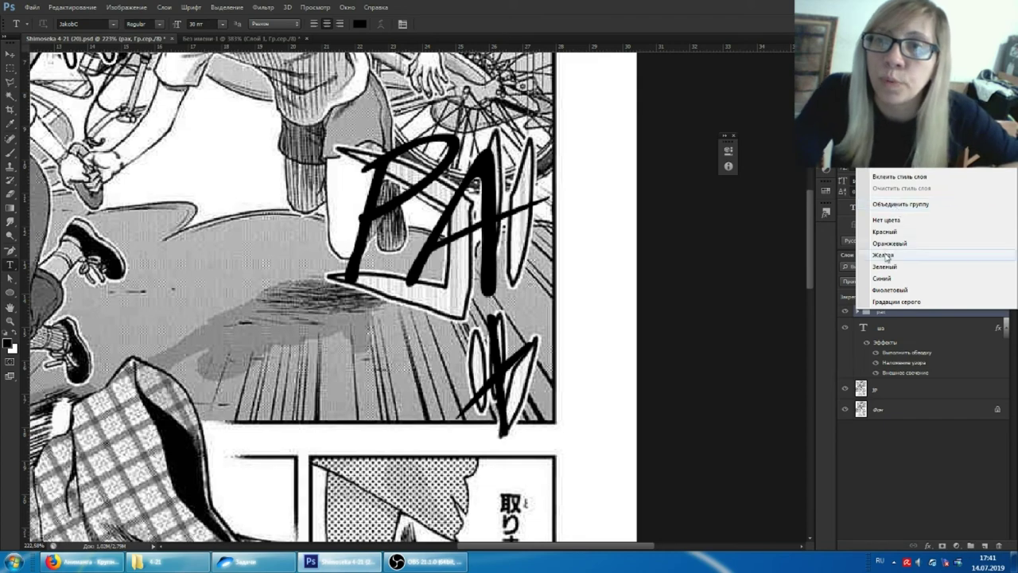
click(899, 176)
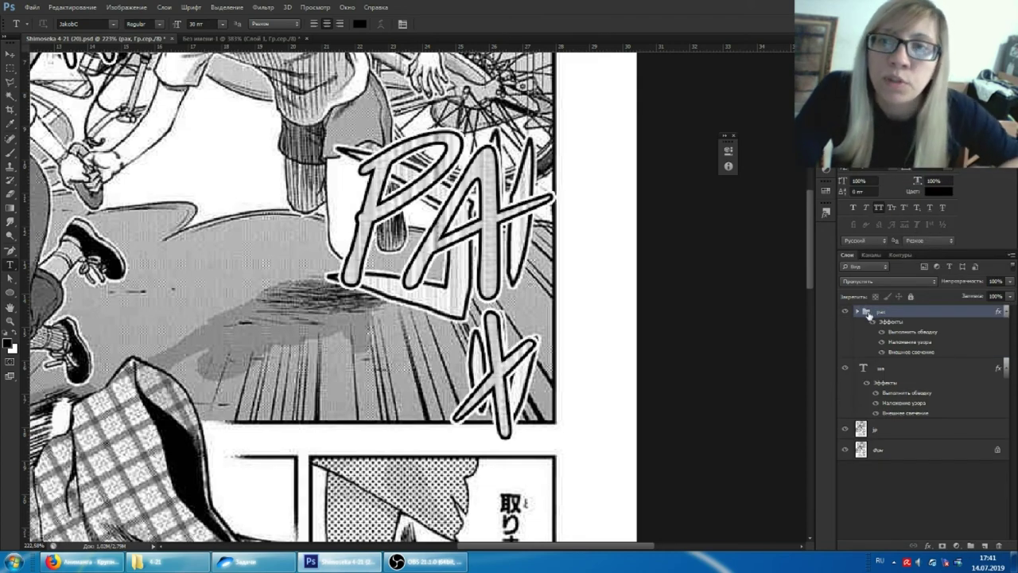
double_click(899, 318)
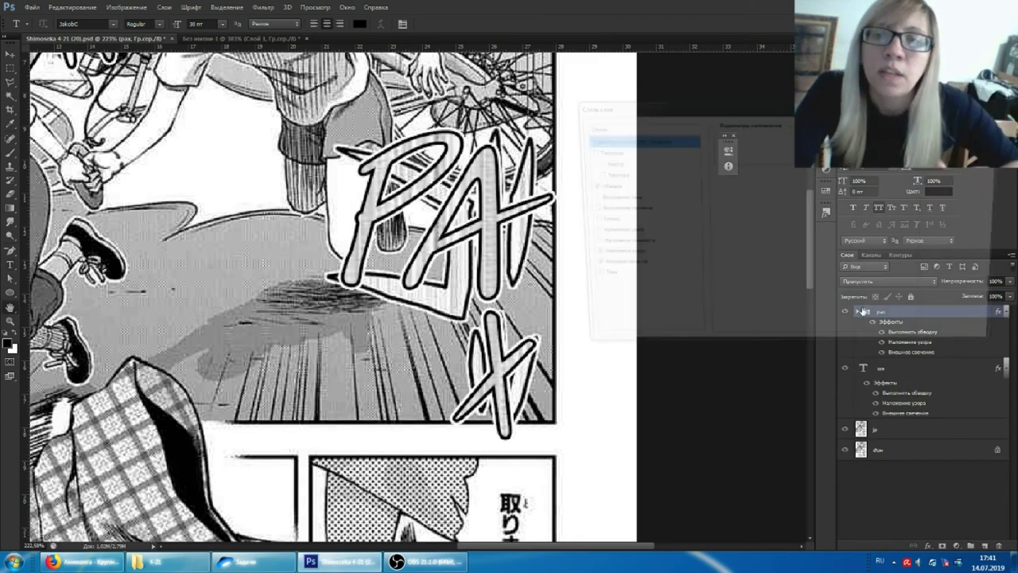
Turn on Gradient Overlay using the Foreground to Transparent preset with a white starting colour stop
click(618, 245)
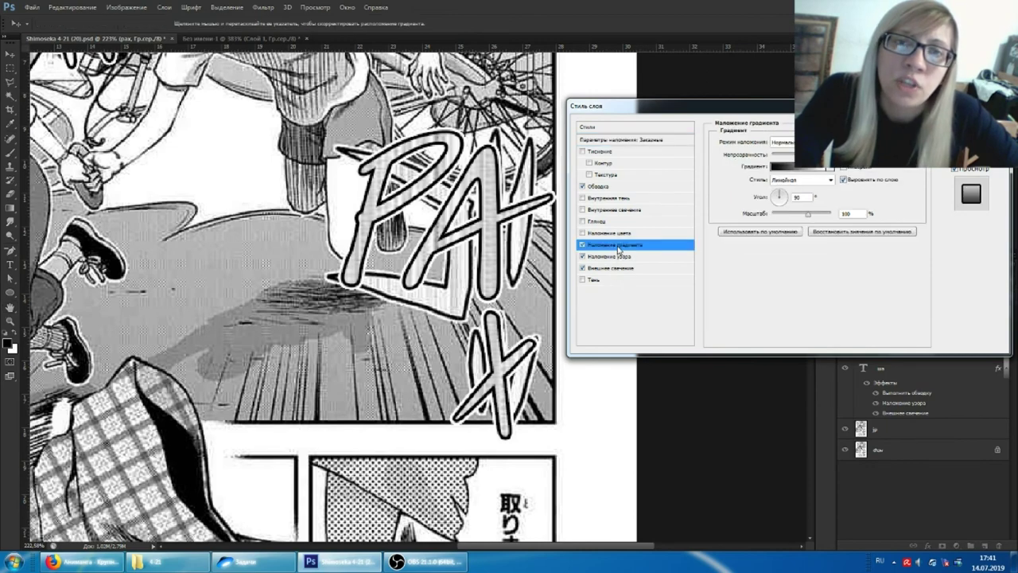
click(787, 169)
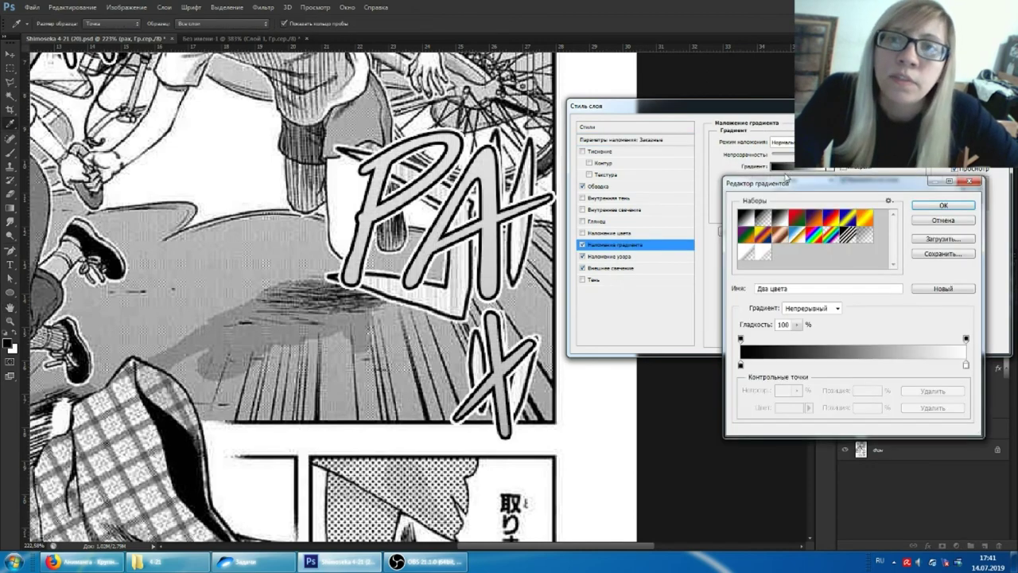
click(761, 218)
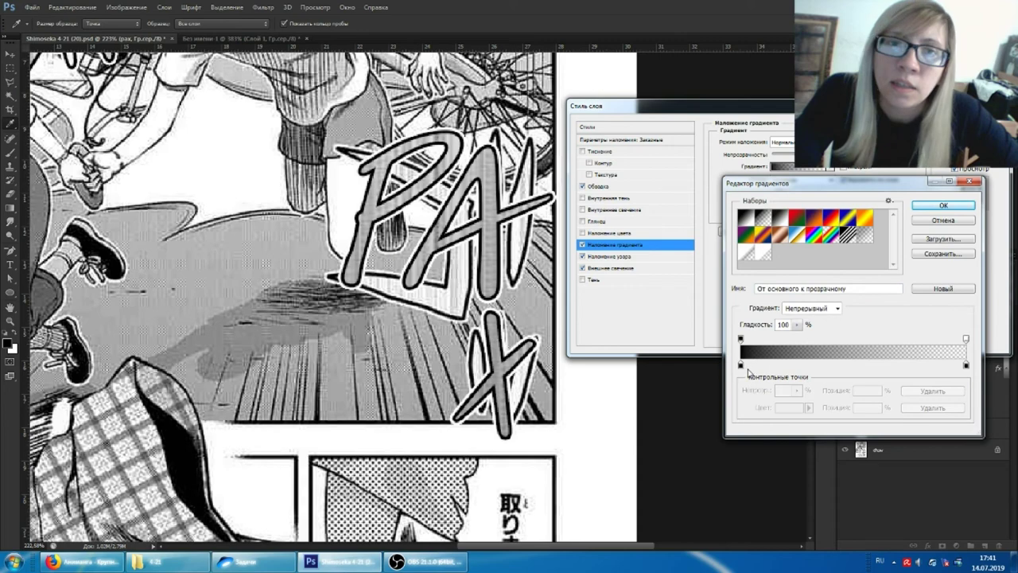
click(741, 366)
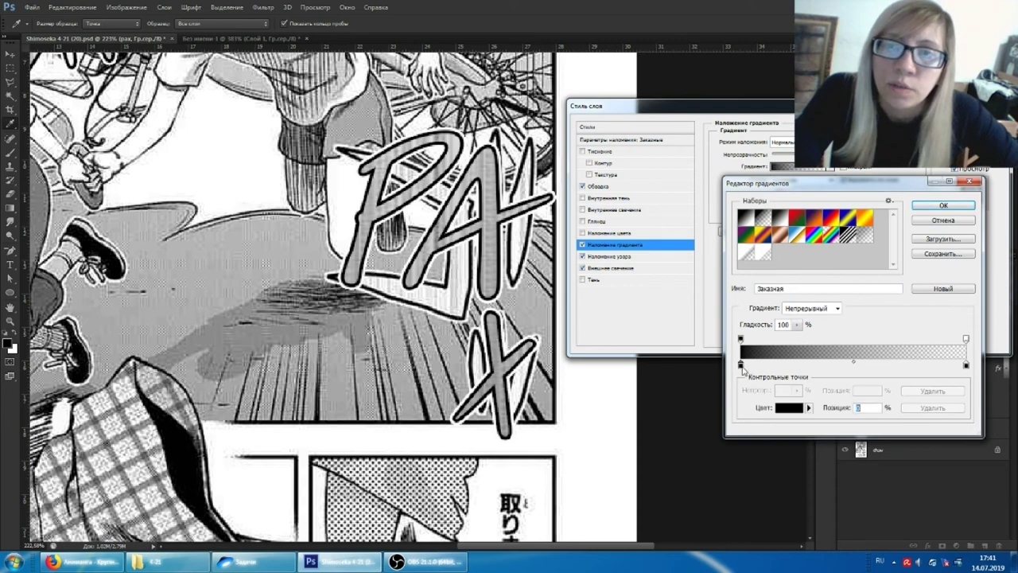
click(789, 408)
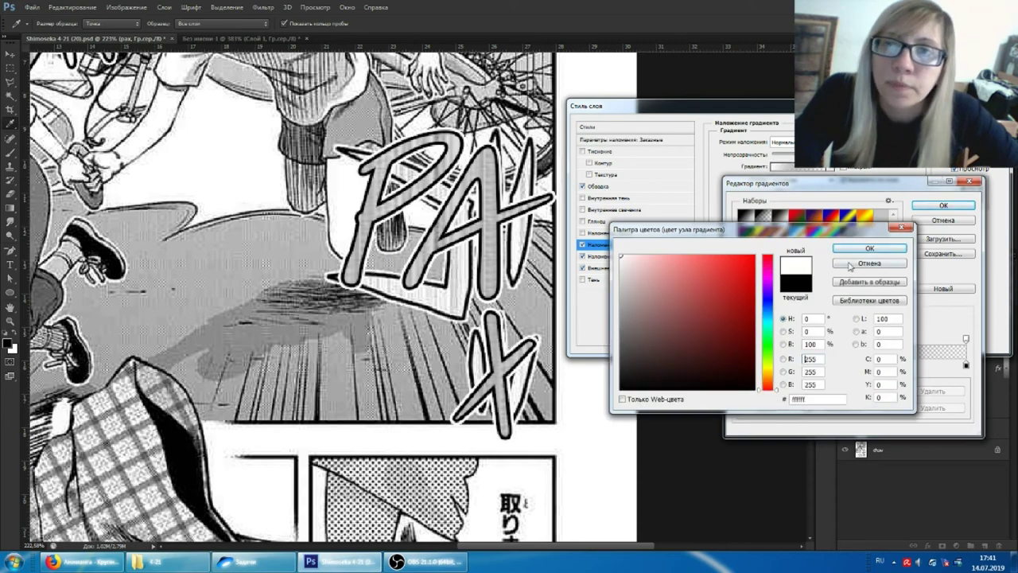
click(858, 249)
click(741, 338)
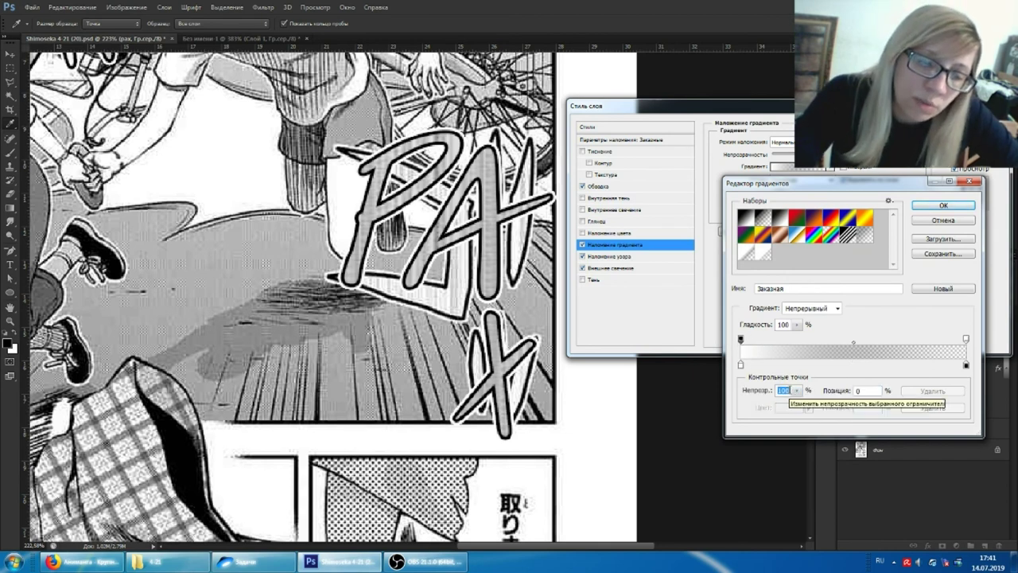
text(10)
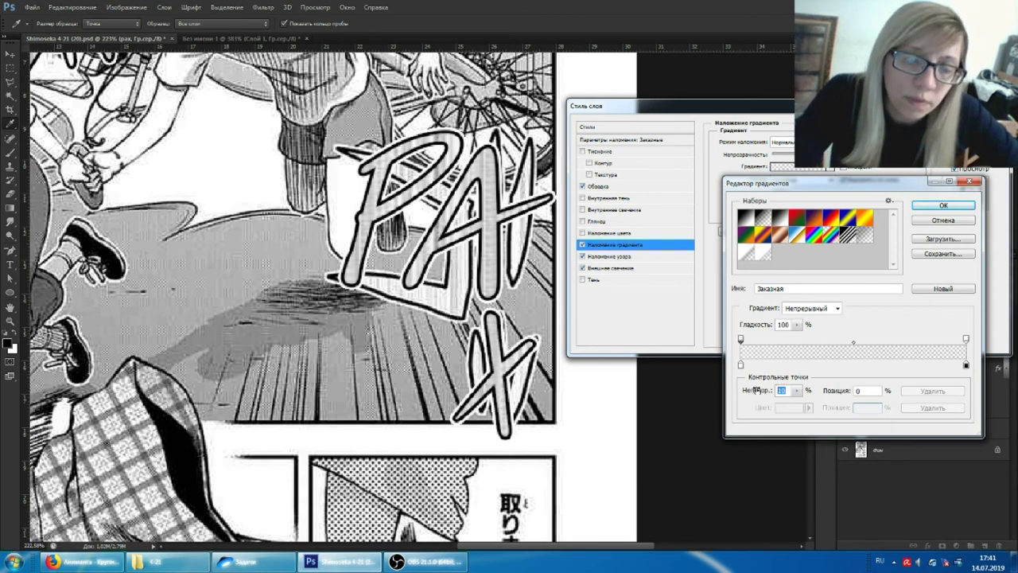
text(100)
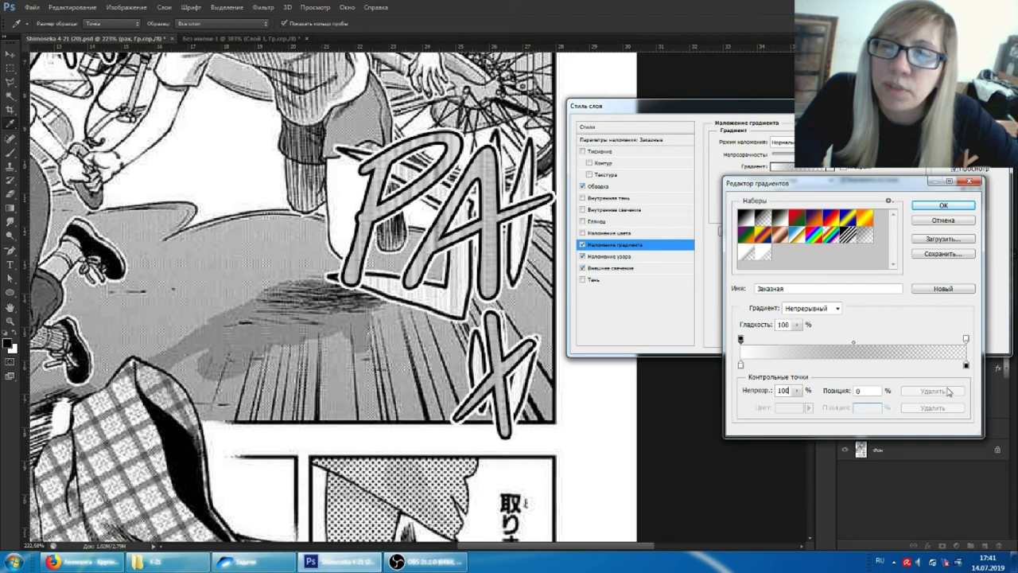
Set the gradient's ending colour stop to white as well
click(966, 366)
click(791, 408)
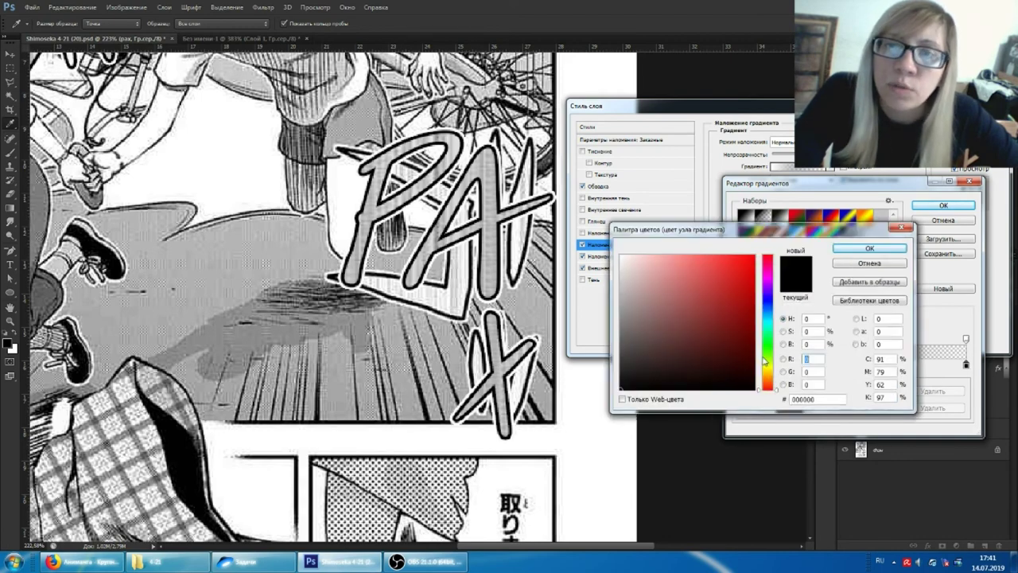
click(871, 249)
click(966, 339)
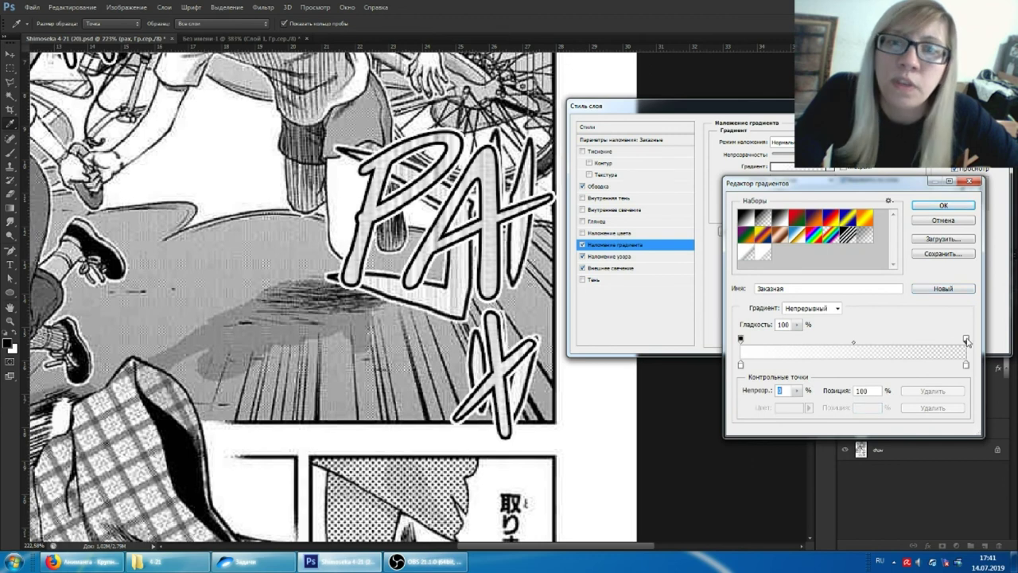
Rearrange the opacity stops and midpoint so white fades into transparency from 47%
drag(742, 341, 814, 342)
drag(892, 342, 827, 342)
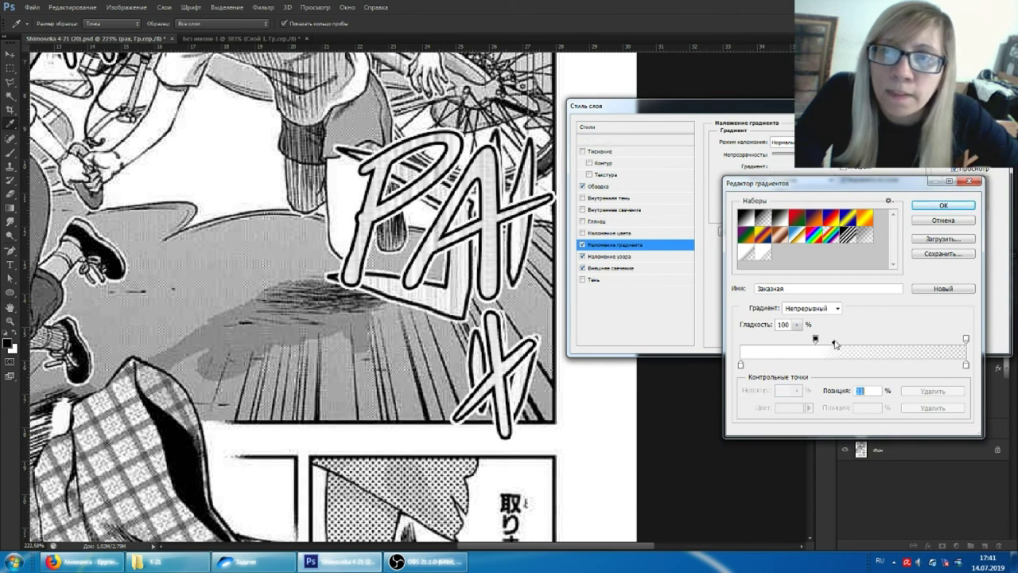
click(851, 341)
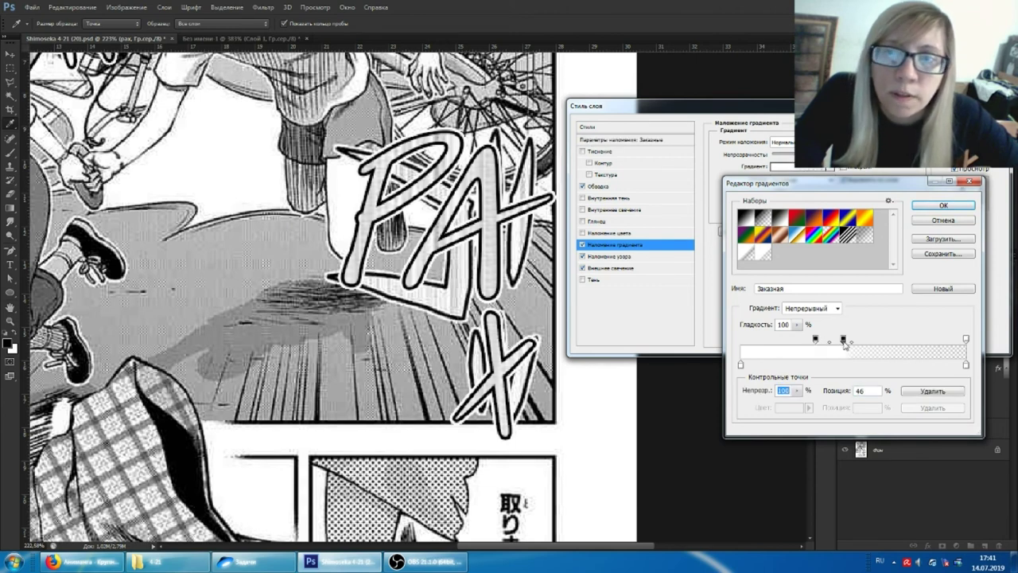
drag(851, 340, 824, 346)
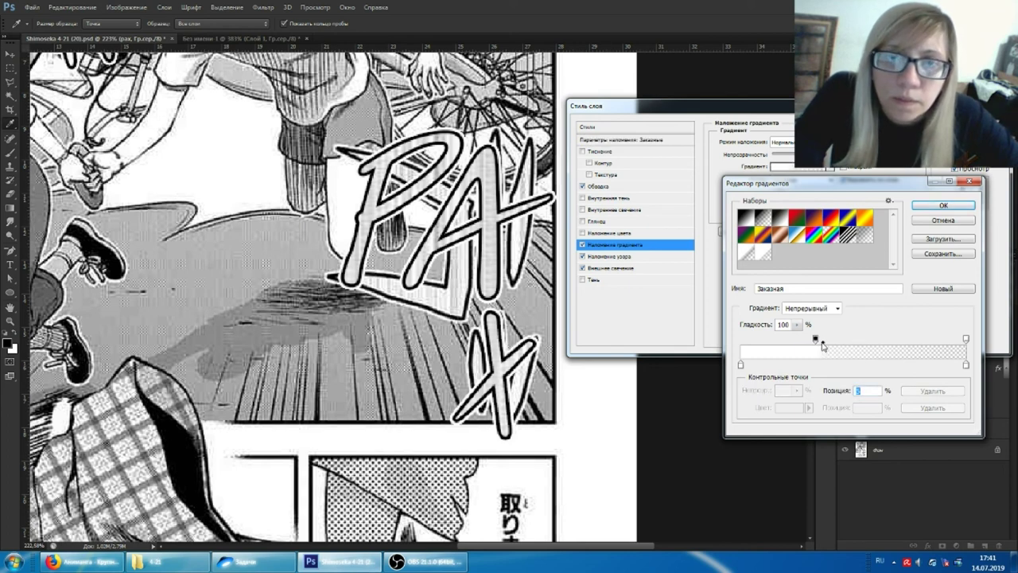
mouse_move(817, 341)
mouse_down()
mouse_move(786, 342)
mouse_move(910, 340)
mouse_move(882, 340)
mouse_up()
click(892, 340)
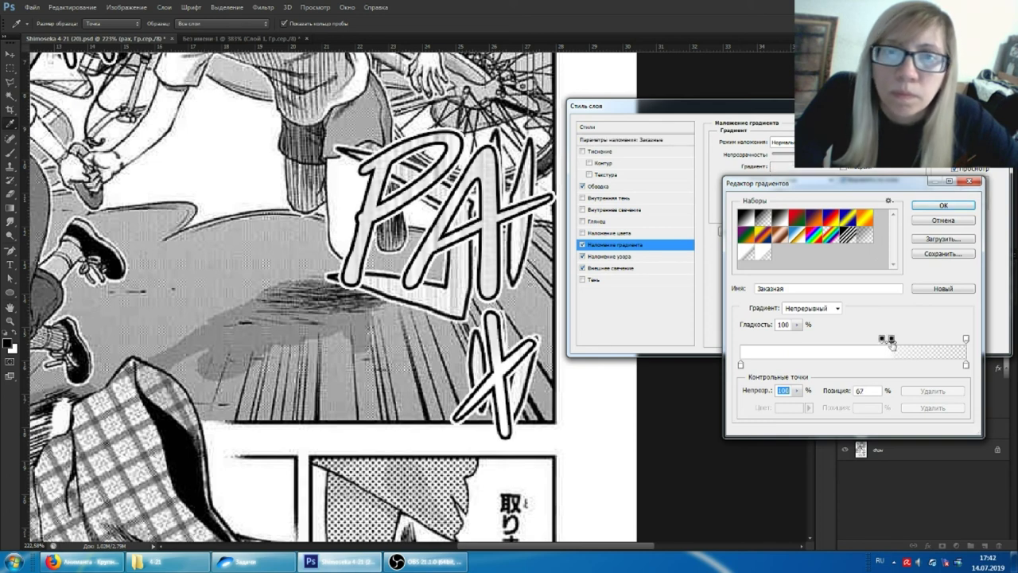
drag(891, 339, 897, 354)
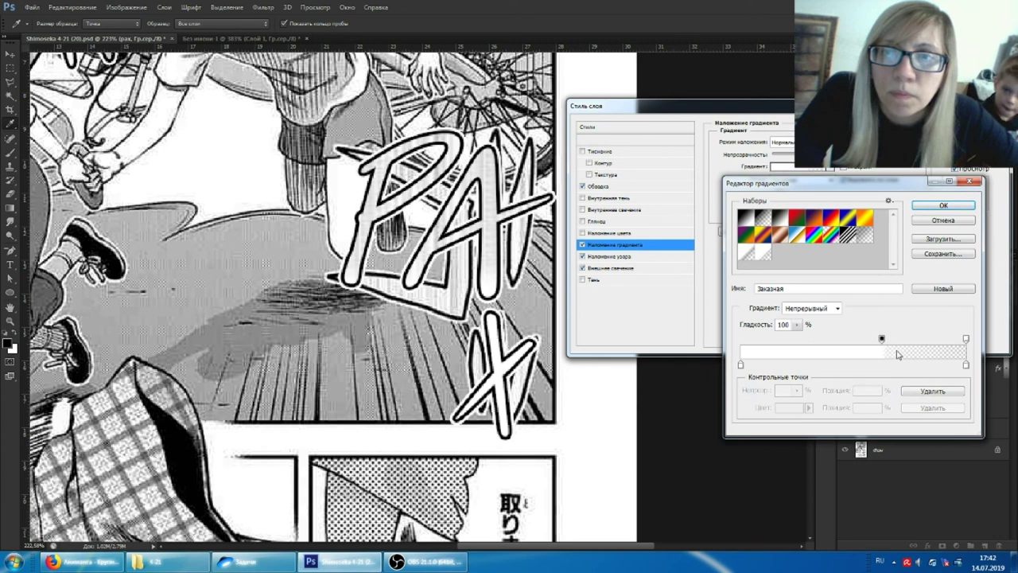
click(882, 339)
click(896, 343)
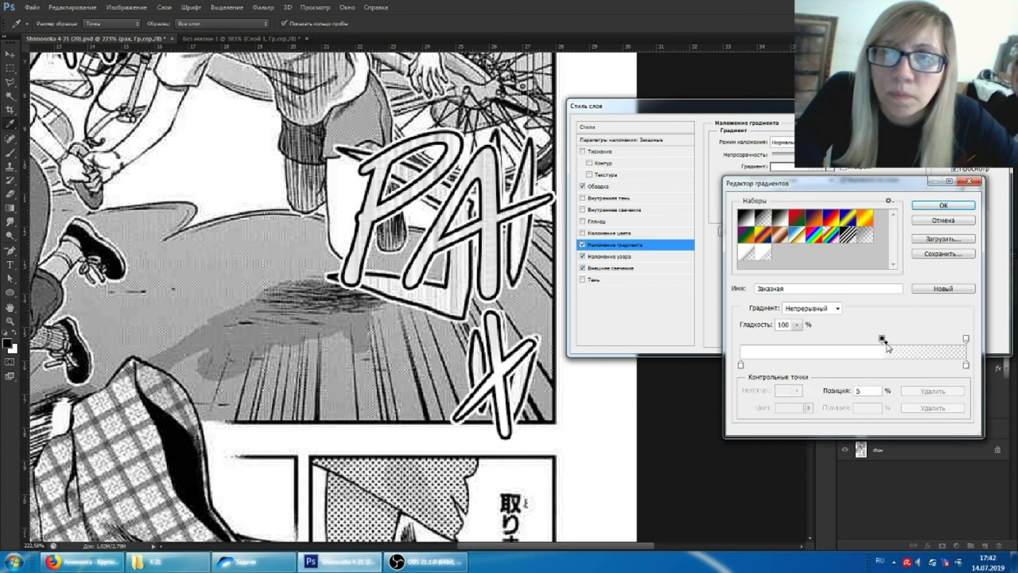
mouse_move(898, 347)
mouse_down()
mouse_move(909, 346)
mouse_move(853, 340)
mouse_up()
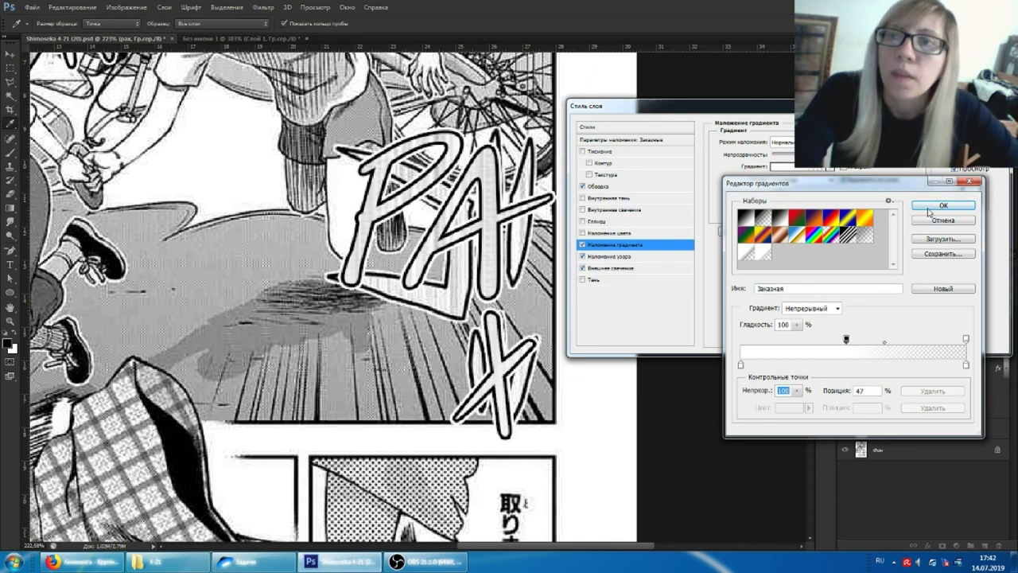
click(933, 207)
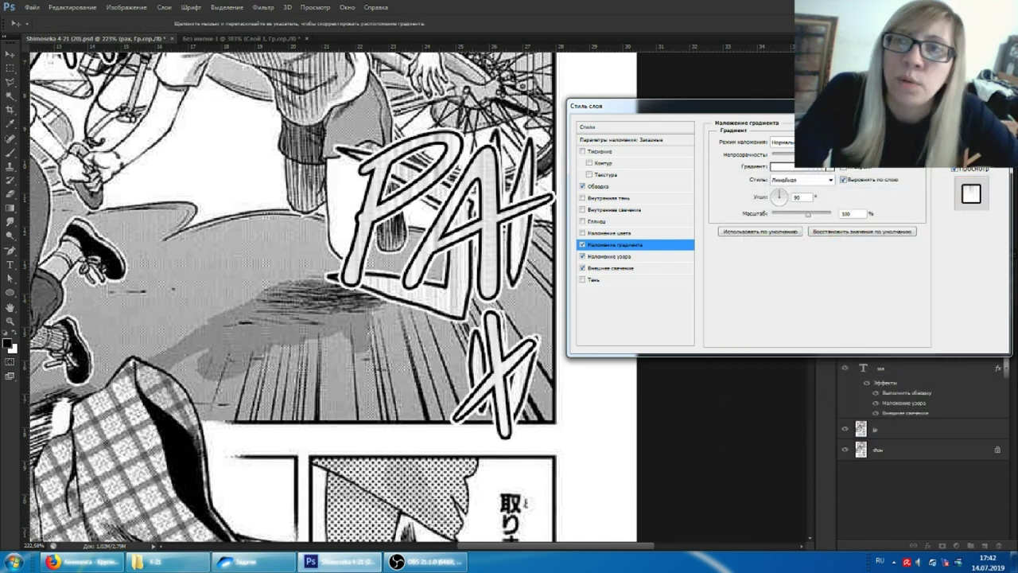
Apply the style so рах keeps Stroke, Gradient Overlay, Pattern Overlay and Outer Glow
click(970, 119)
scroll(577, 220, up, 3)
scroll(578, 220, up, 3)
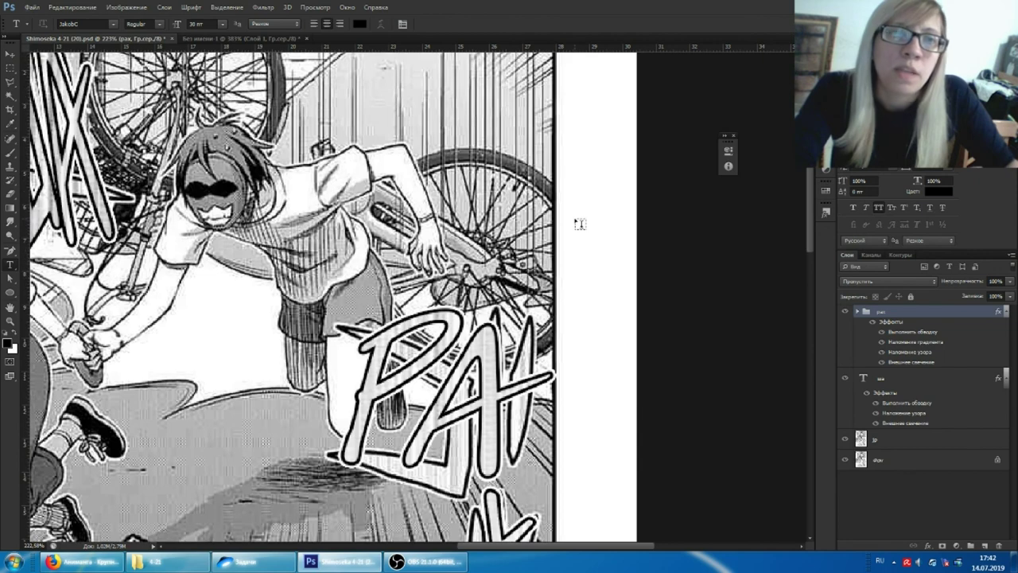
scroll(579, 224, down, 2)
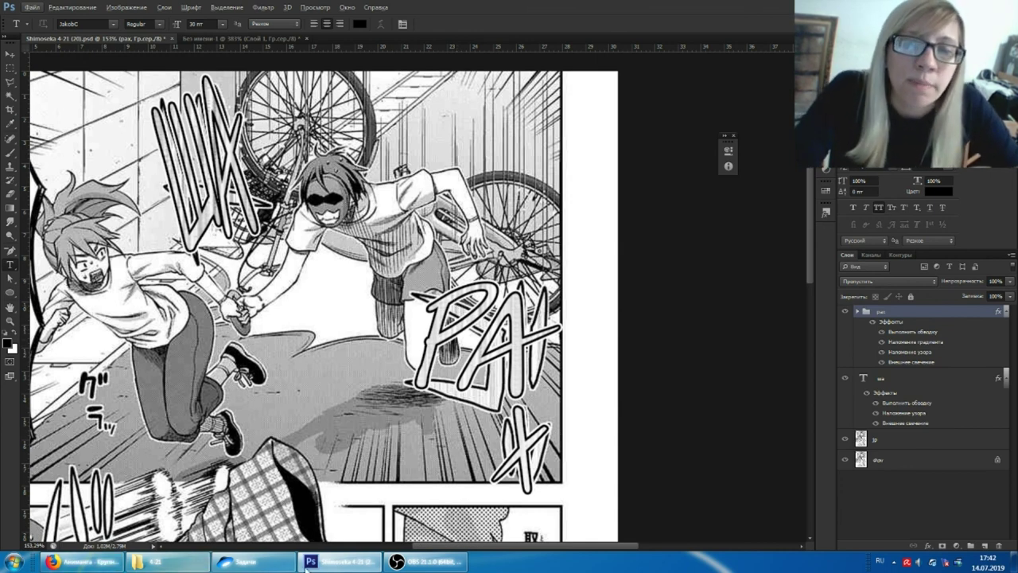
click(430, 562)
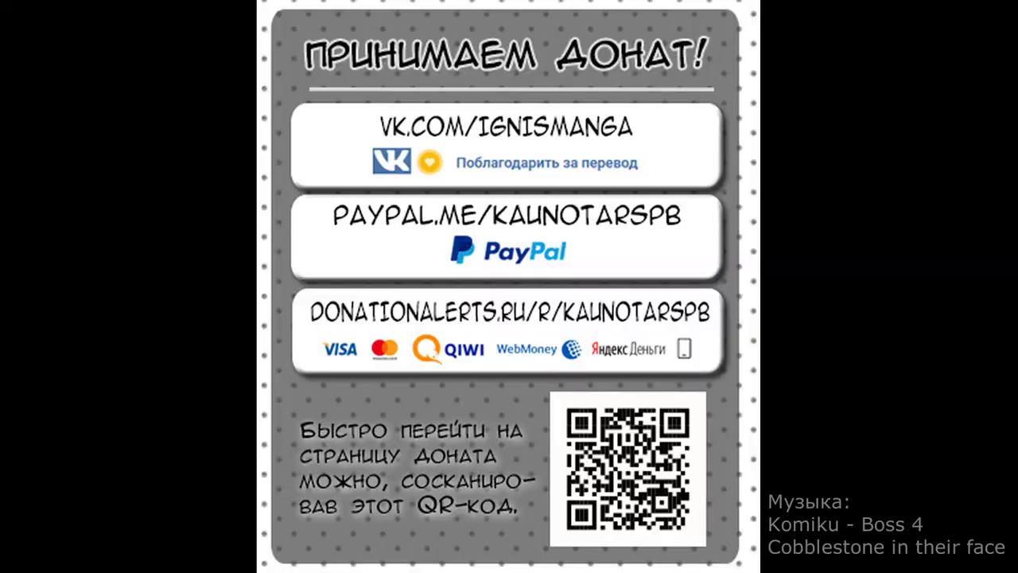